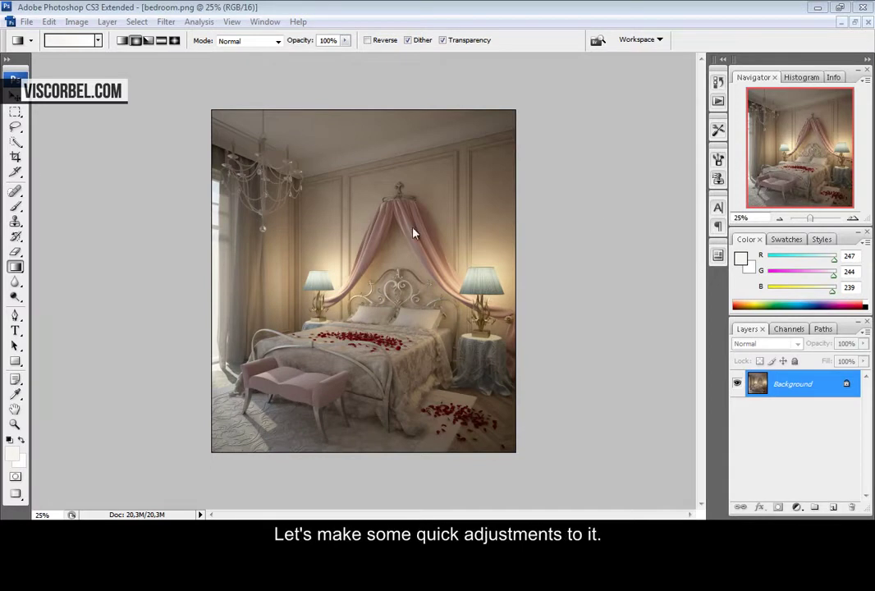
Create a new Curves adjustment layer above the Background layer, keeping the default layer settings
left_click(519, 82)
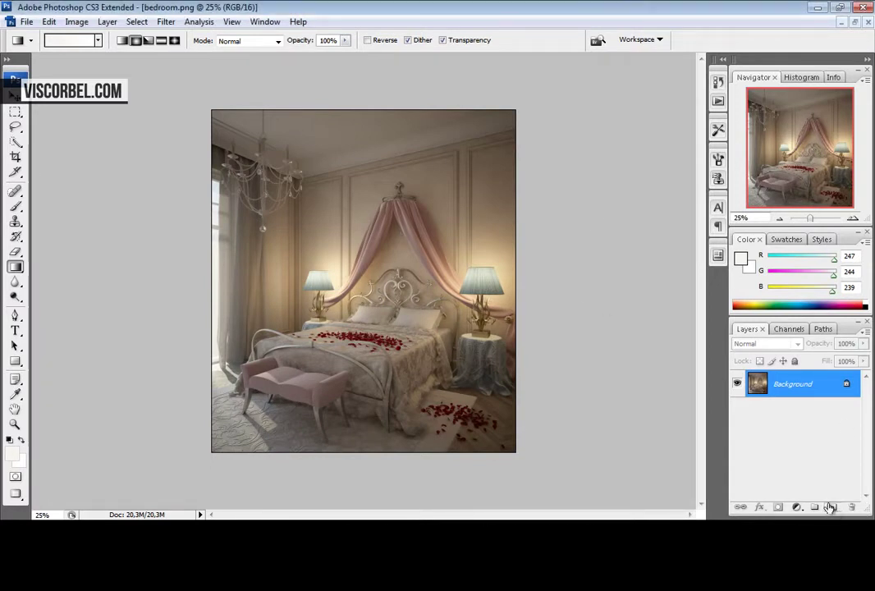
left_click(73, 22)
mouse_move(128, 59)
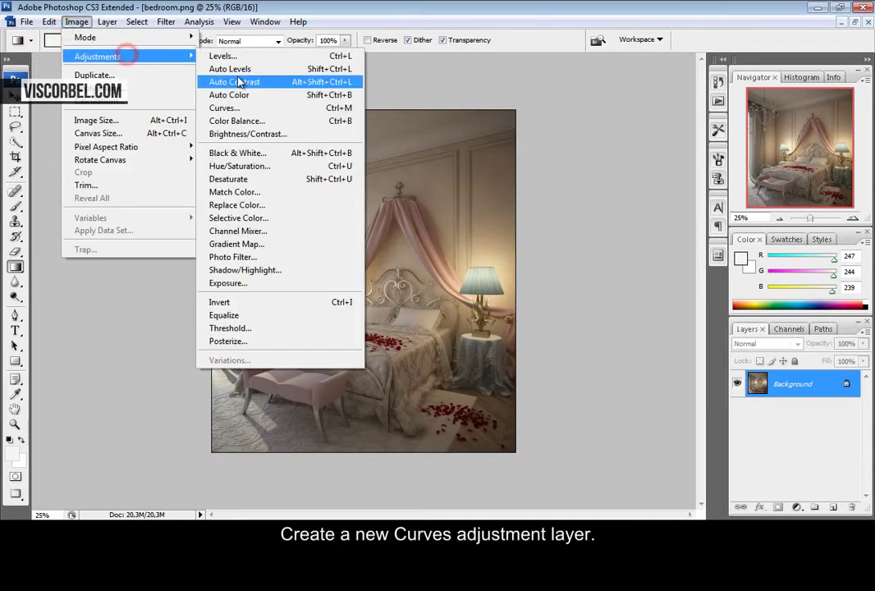
left_click(107, 22)
mouse_move(226, 146)
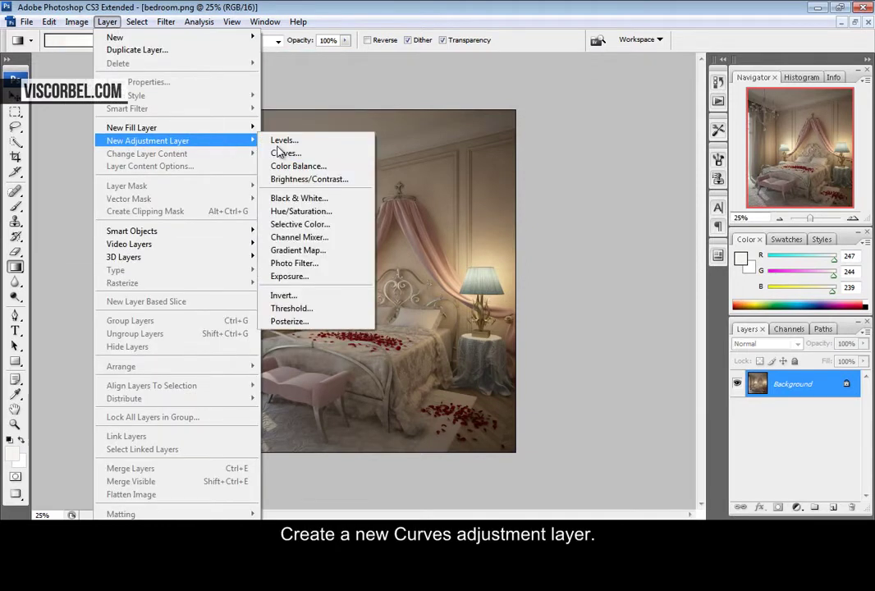
left_click(287, 156)
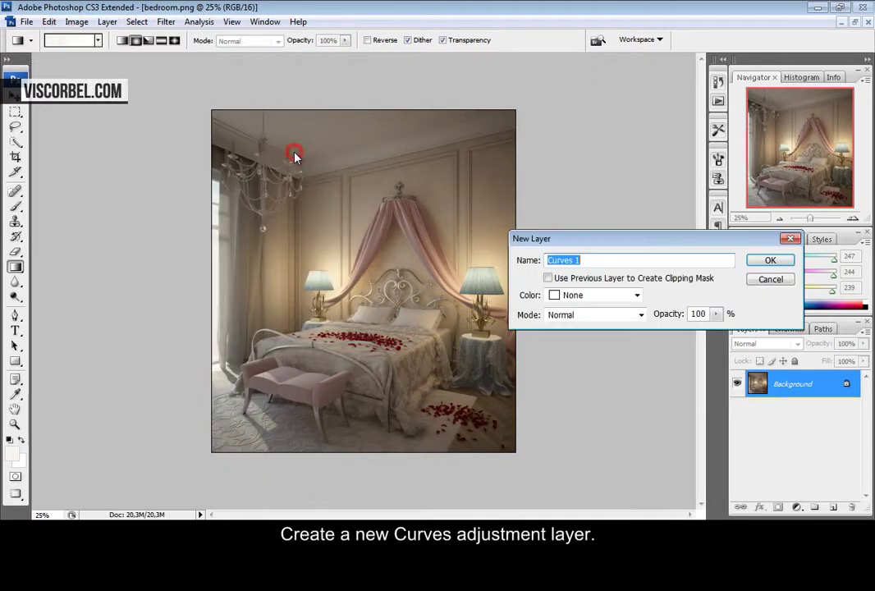
left_click(768, 261)
Brighten the image with RGB curve points at input 192 / output 216, input 110 / output 130 and input 38 / output 38
left_click_drag(784, 109, 595, 108)
left_click(711, 243)
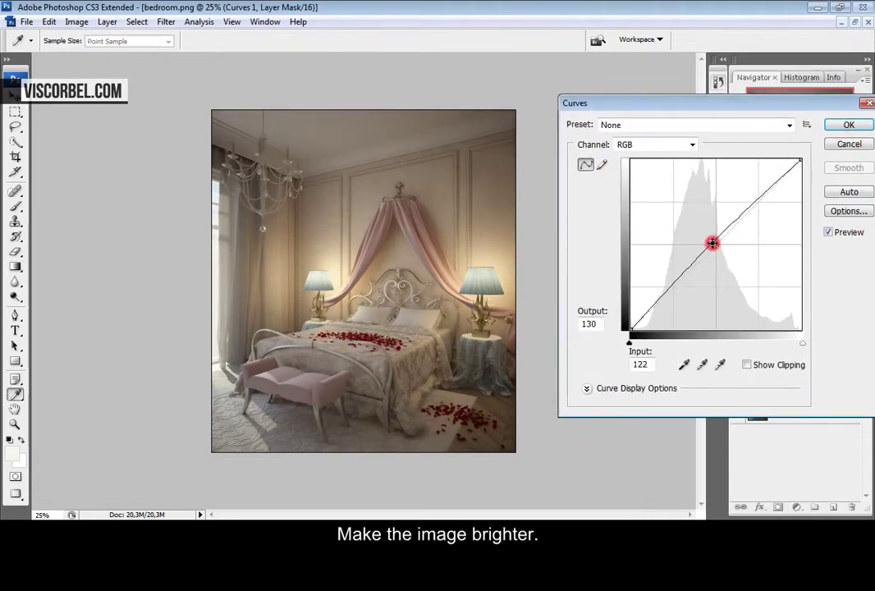
left_click_drag(712, 243, 708, 242)
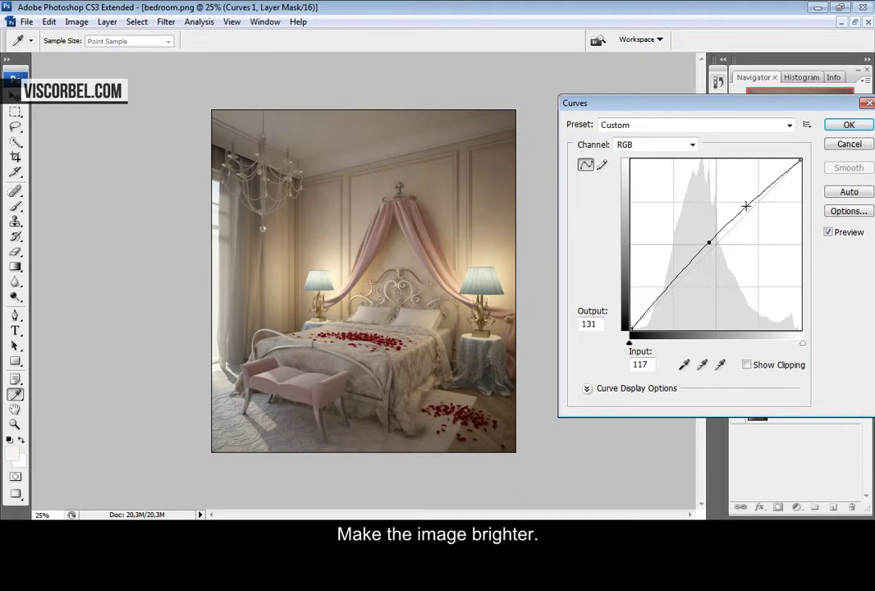
left_click_drag(760, 193, 759, 187)
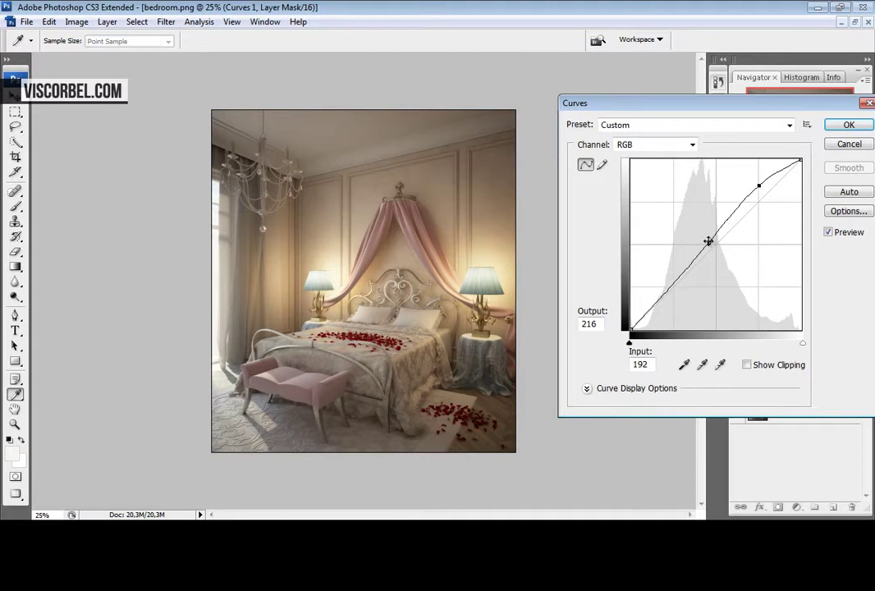
left_click_drag(706, 242, 704, 243)
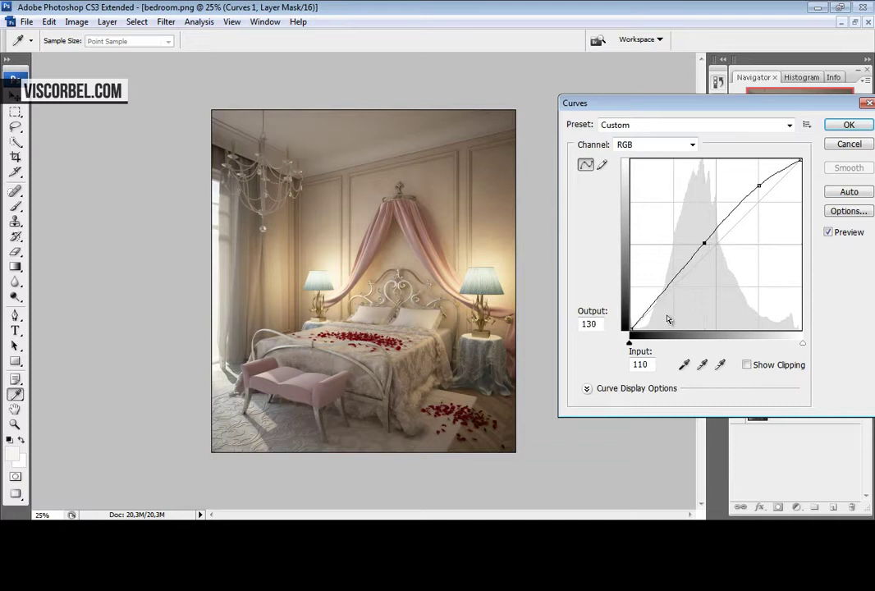
left_click(656, 303)
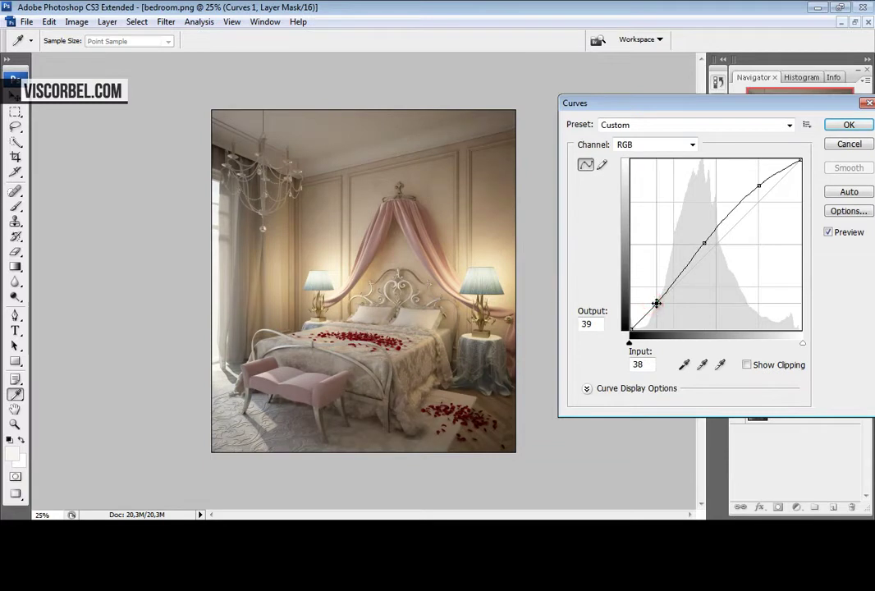
left_click_drag(655, 303, 655, 303)
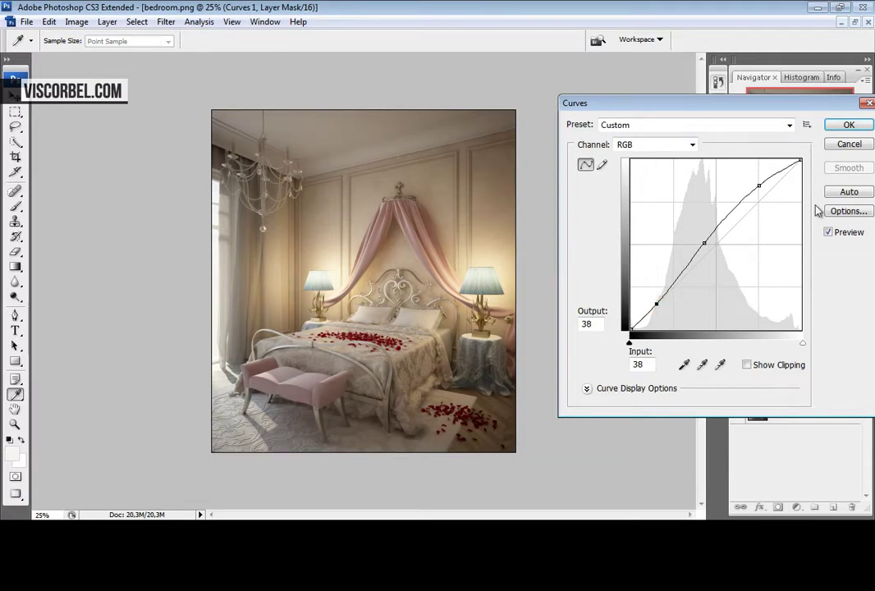
left_click(848, 126)
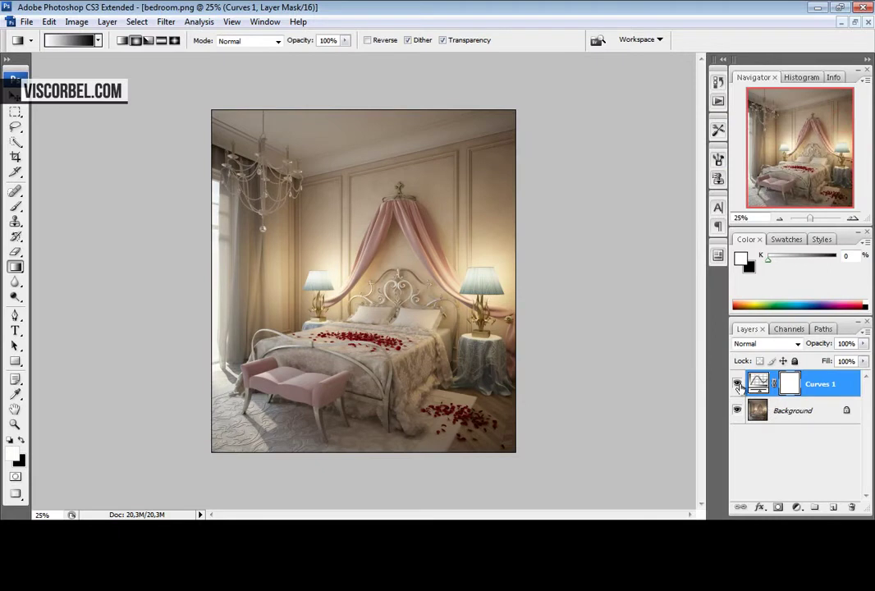
Hide the Curves 1 layer and add a new empty layer between it and the Background
left_click(736, 385)
left_click(832, 508)
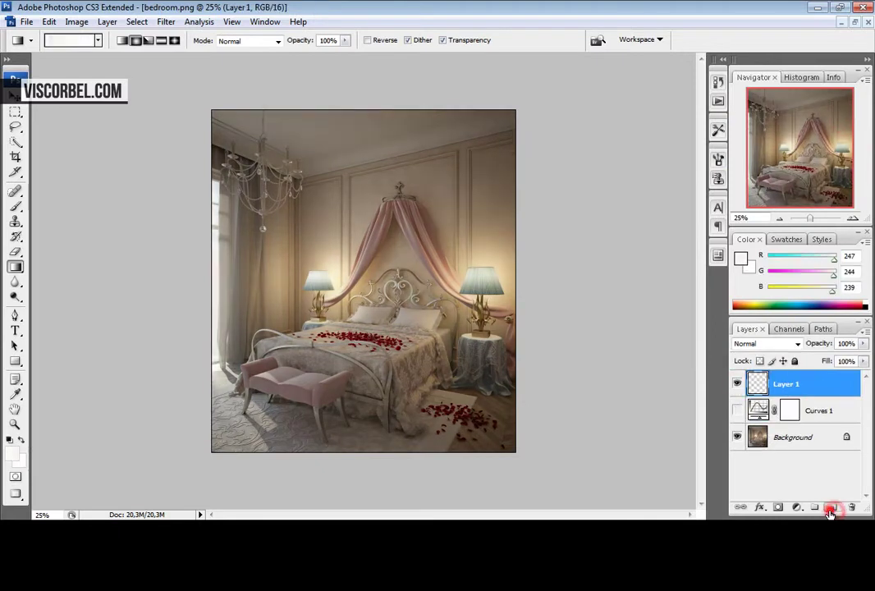
key("ctrl+plus")
key("ctrl+plus")
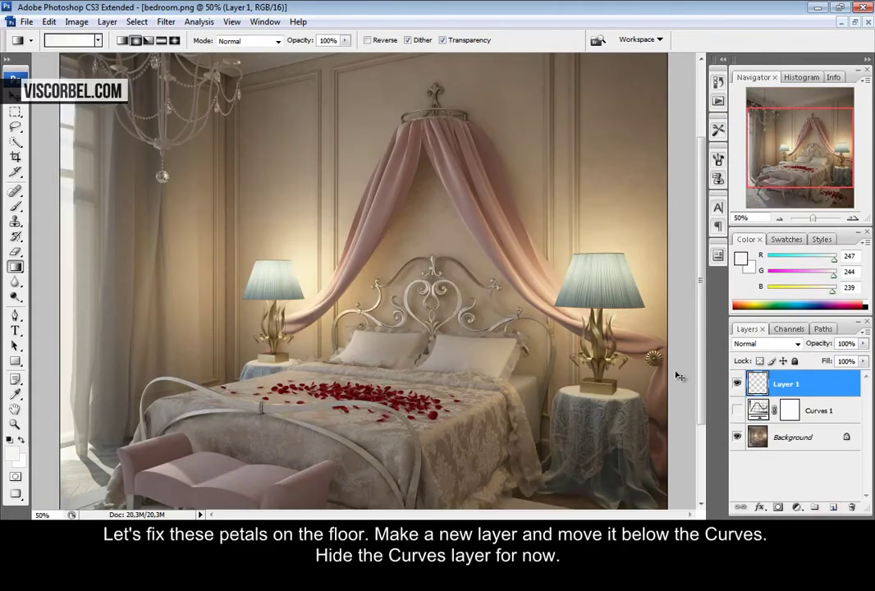
left_click_drag(457, 391, 272, 181)
key("ctrl+plus")
key("ctrl+plus")
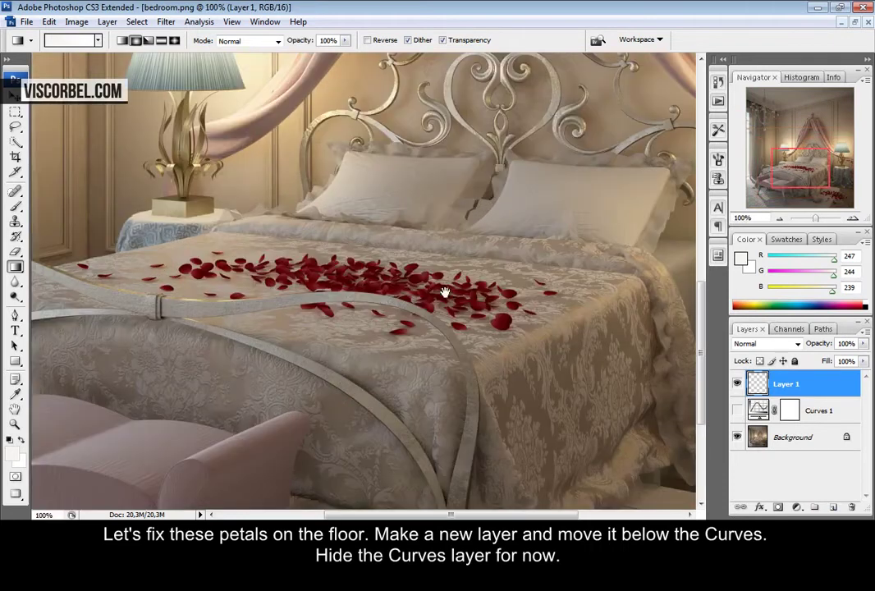
left_click_drag(461, 304, 333, 133)
key("ctrl+plus")
key("ctrl+plus")
left_click_drag(465, 313, 291, 53)
mouse_move(352, 173)
left_mouse_down()
mouse_move(378, 154)
mouse_move(361, 179)
left_mouse_up()
left_click_drag(775, 384, 779, 424)
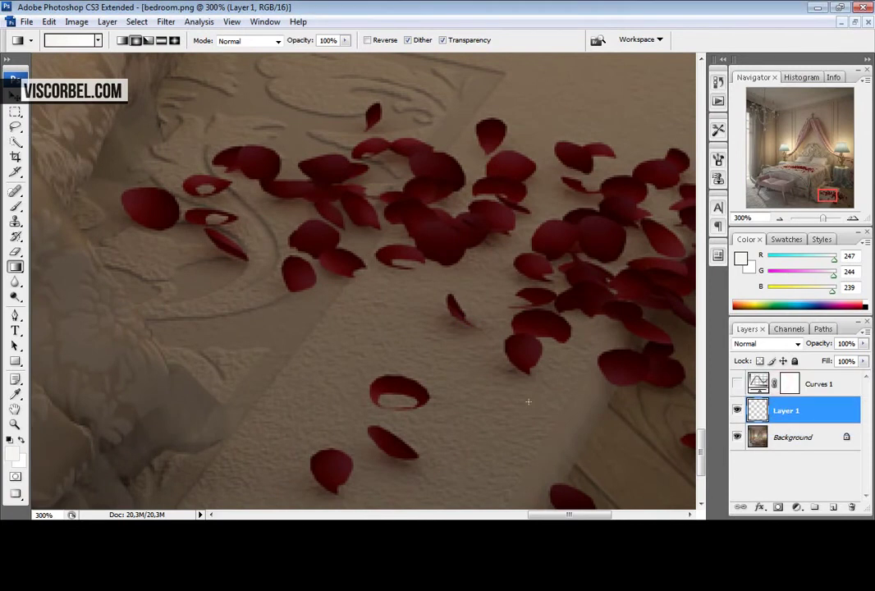
Paint in the missing parts of two hollow petals on the rug, using a soft 11 px brush and dark reds sampled from petals
left_click(15, 205)
right_click(379, 245)
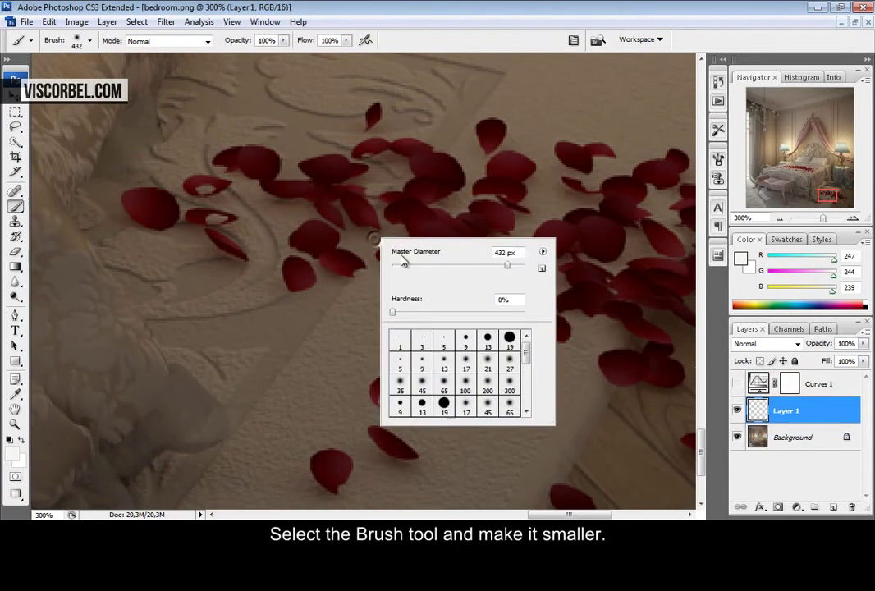
left_click_drag(418, 264, 399, 265)
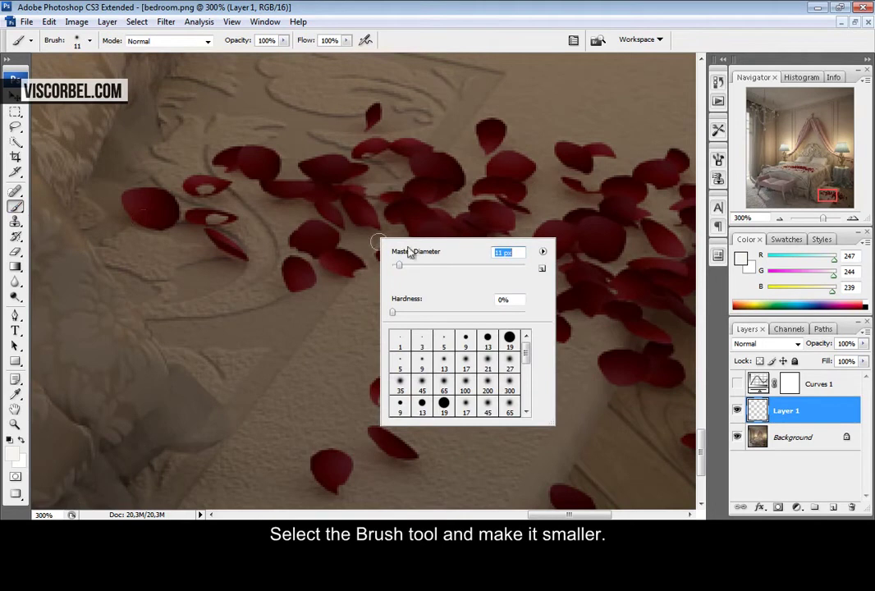
left_click(335, 465, "alt")
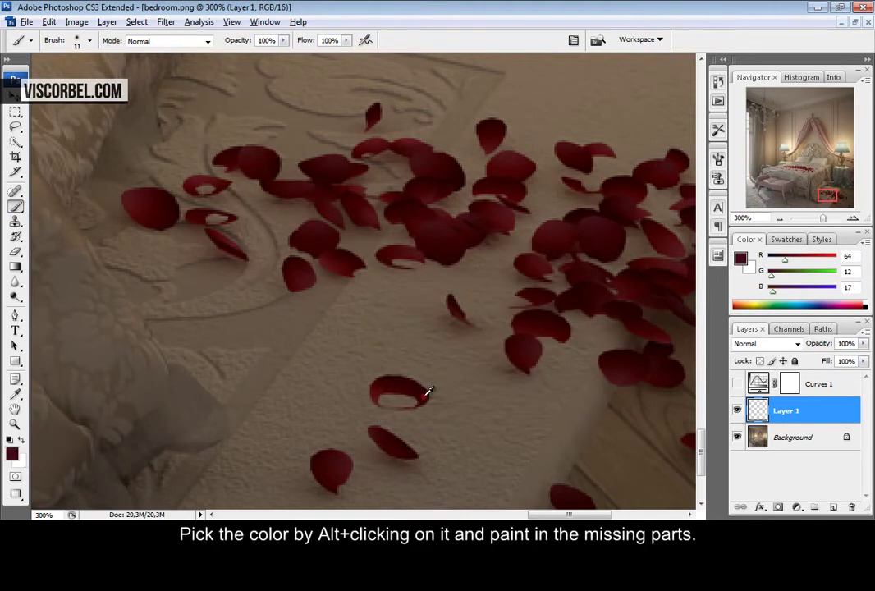
left_click(387, 398, "alt")
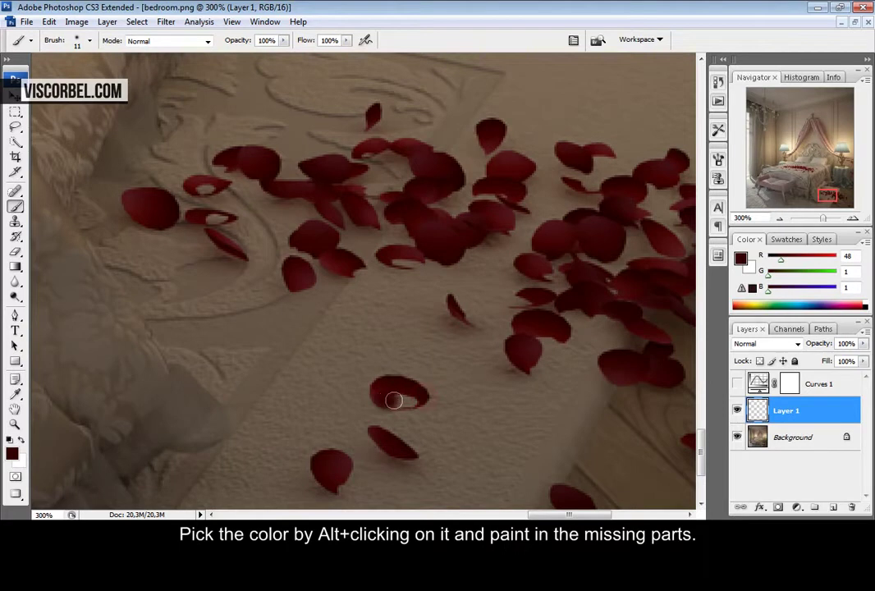
left_click_drag(394, 399, 407, 399)
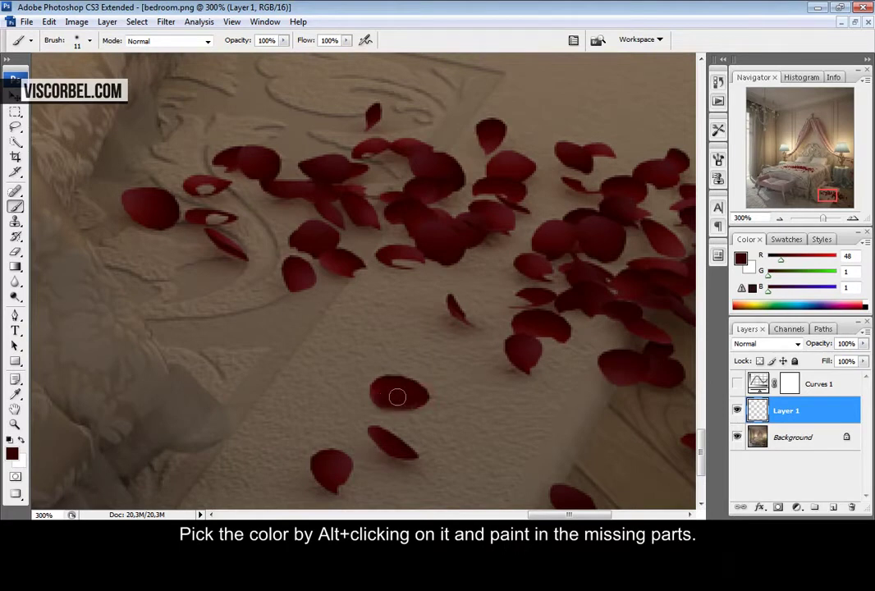
left_click(736, 411)
left_click(736, 412)
left_click_drag(272, 302, 341, 398)
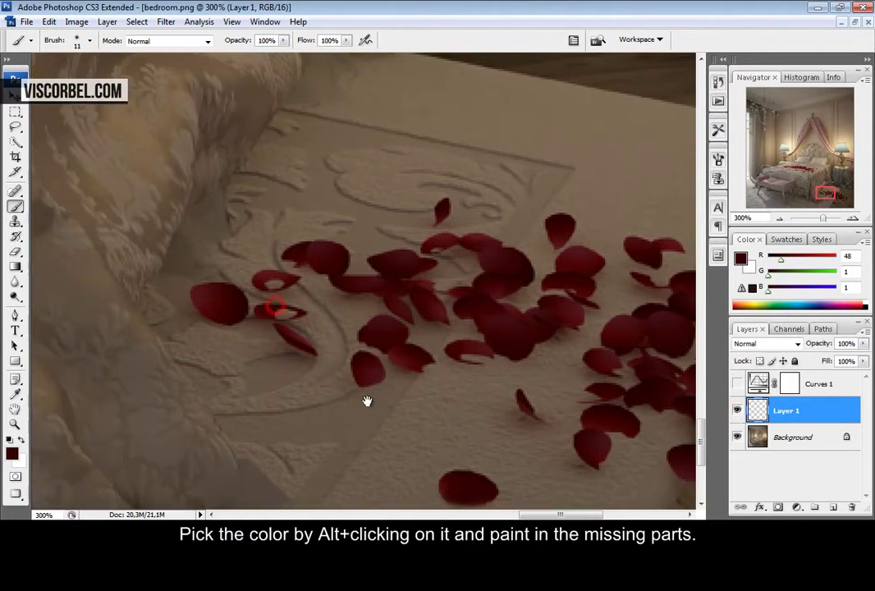
left_click(484, 350, "alt")
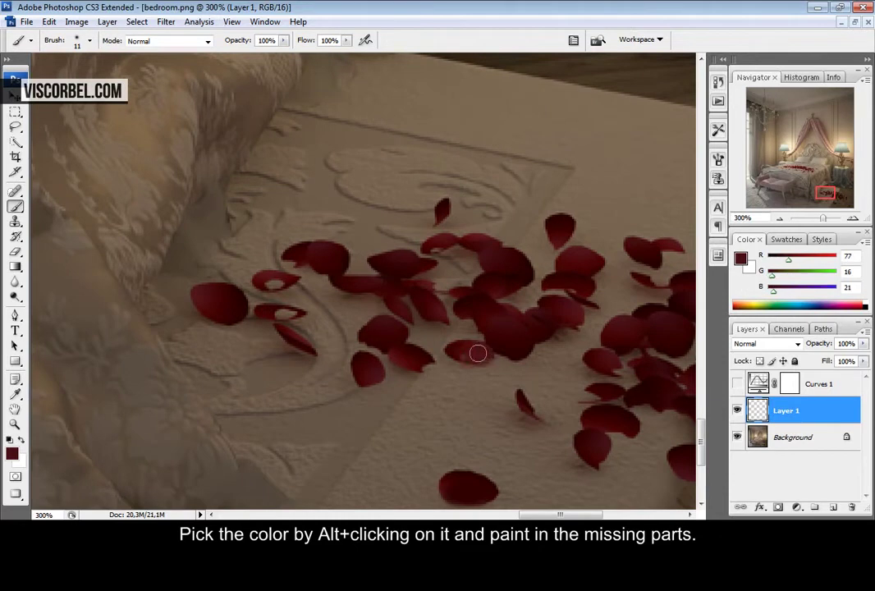
Fill the holes in the two petals nearest the bedspread, using a 5 px brush at 84% hardness and reds sampled from them
right_click(390, 326)
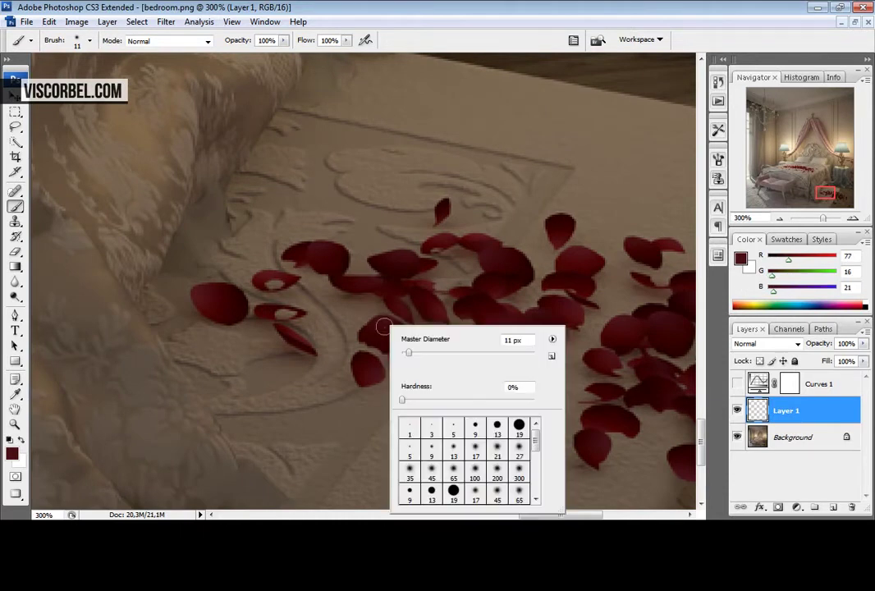
mouse_move(409, 397)
left_mouse_down()
mouse_move(524, 397)
mouse_move(501, 399)
mouse_move(512, 400)
left_mouse_up()
left_click_drag(408, 351, 404, 352)
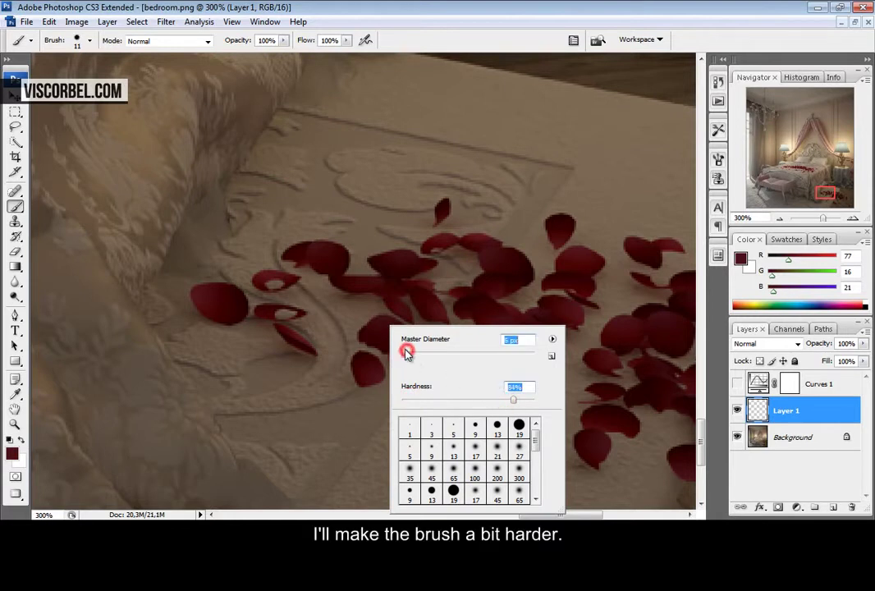
left_click(266, 276, "alt")
mouse_move(266, 278)
left_mouse_down()
mouse_move(282, 282)
mouse_move(279, 312)
mouse_move(292, 313)
left_mouse_up()
left_click(265, 308, "alt")
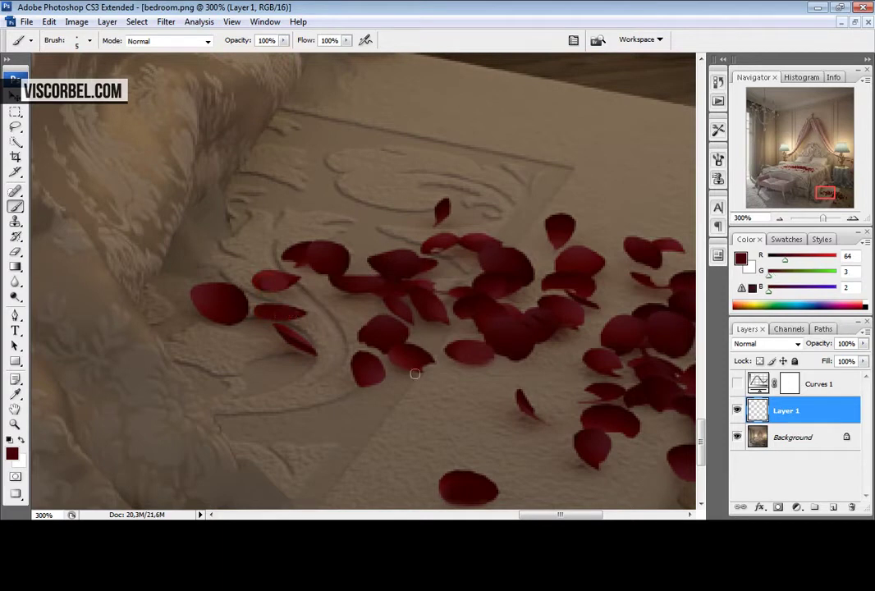
Fill the gaps in the petals in the middle of the floor pile with dark reds sampled from the petals
left_click_drag(539, 335, 347, 308)
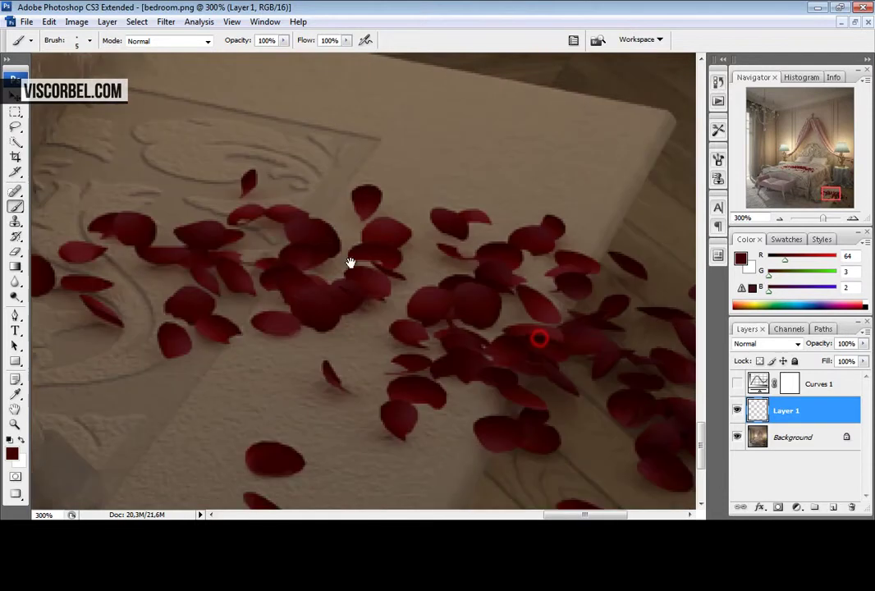
left_click(354, 258, "alt")
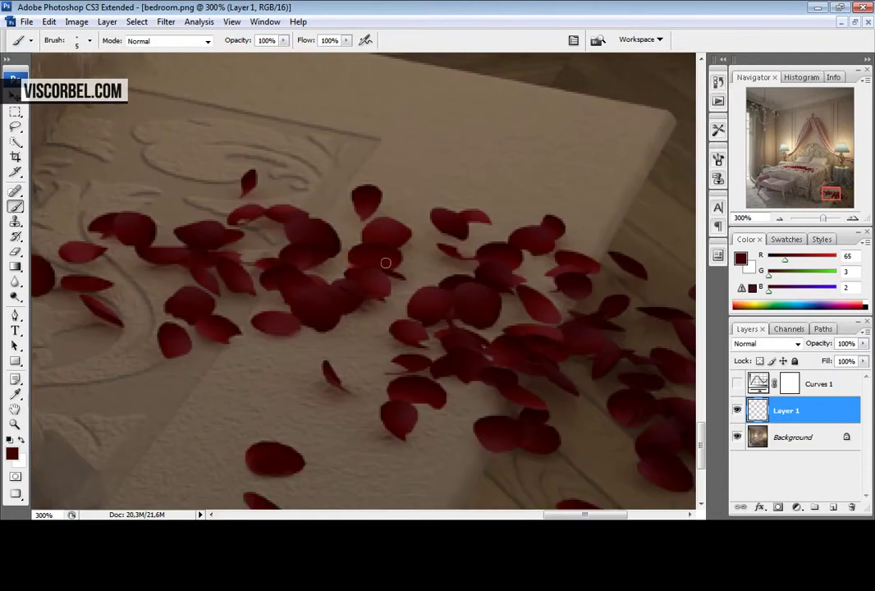
left_click_drag(548, 435, 461, 384)
left_click(318, 306, "alt")
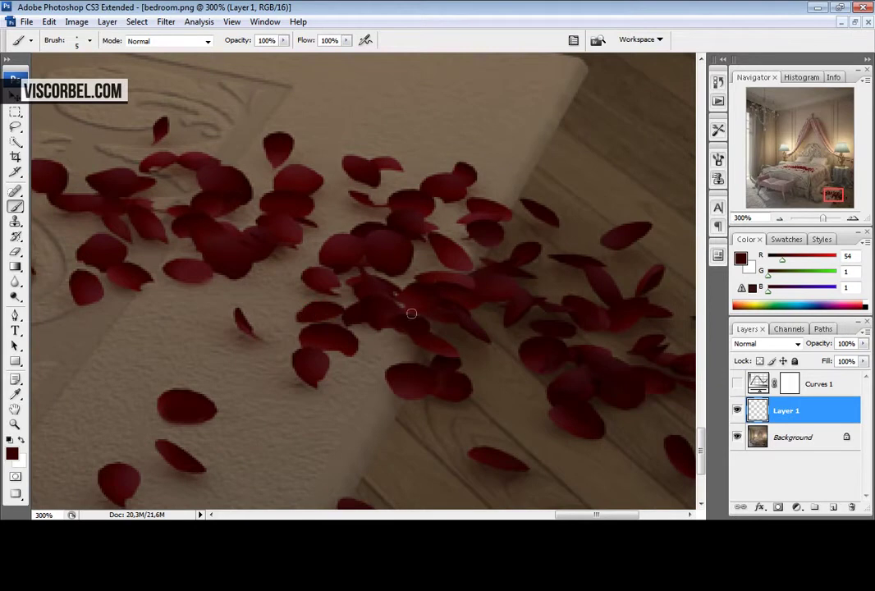
left_click(334, 289, "alt")
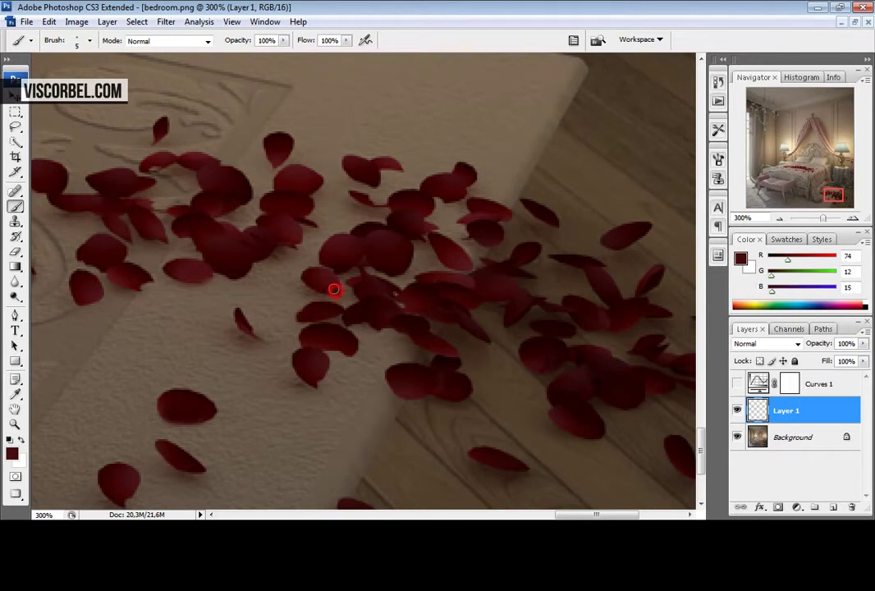
left_click(404, 301, "alt")
Touch up the remaining flawed petals on the bed side of the floor pile with sampled dark red
left_click_drag(535, 351, 658, 188)
left_click_drag(383, 262, 354, 348)
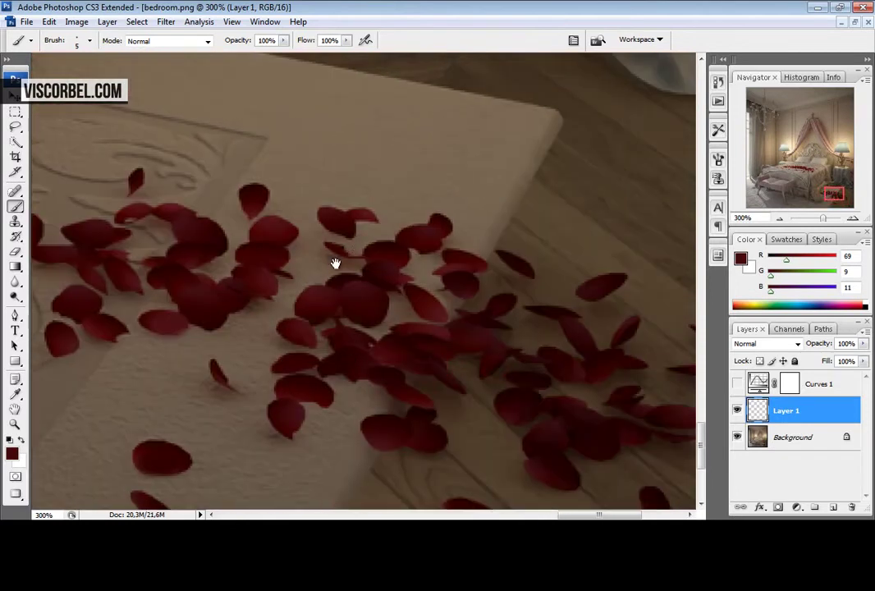
left_click_drag(441, 362, 445, 324)
scroll(472, 322, "down", 2)
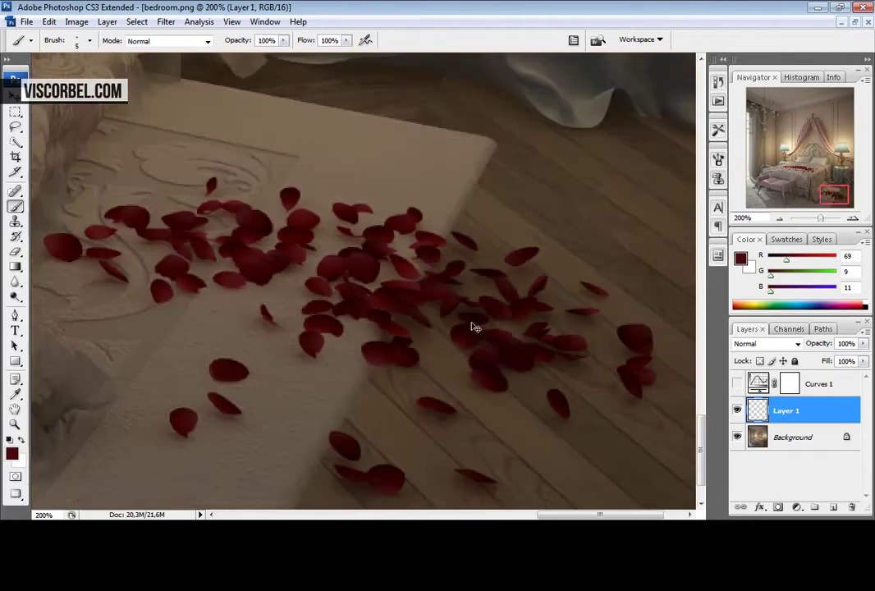
scroll(474, 328, "up", 2)
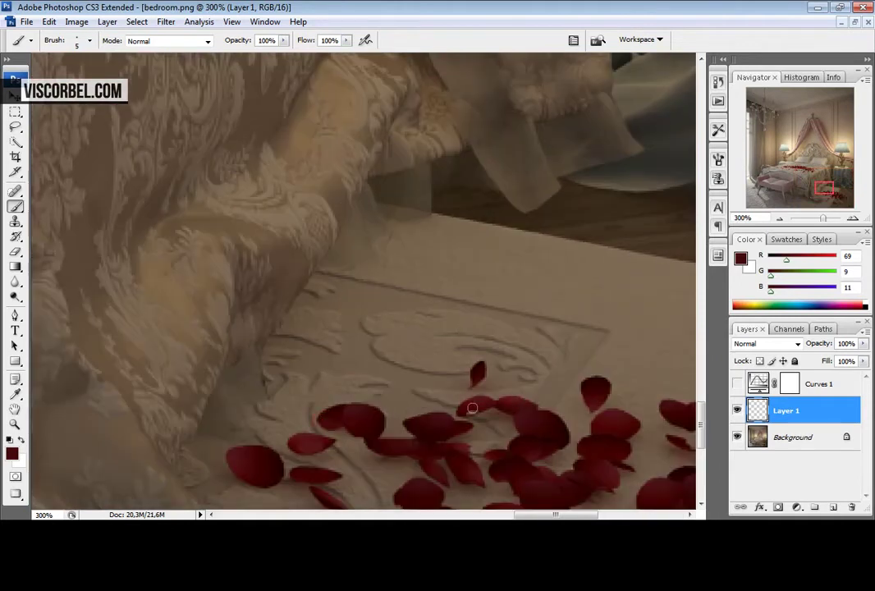
left_click_drag(470, 430, 448, 331)
left_click(312, 300, "alt")
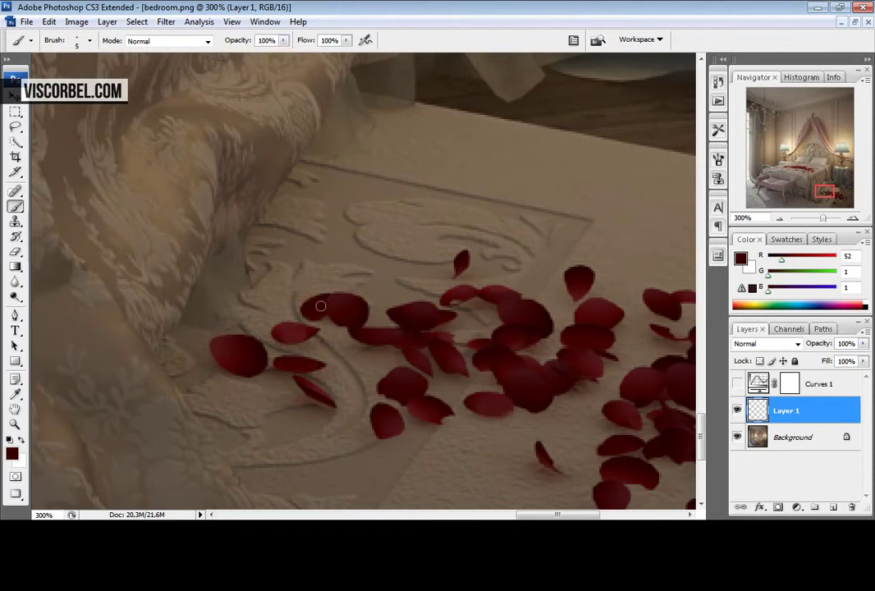
left_click_drag(601, 437, 368, 250)
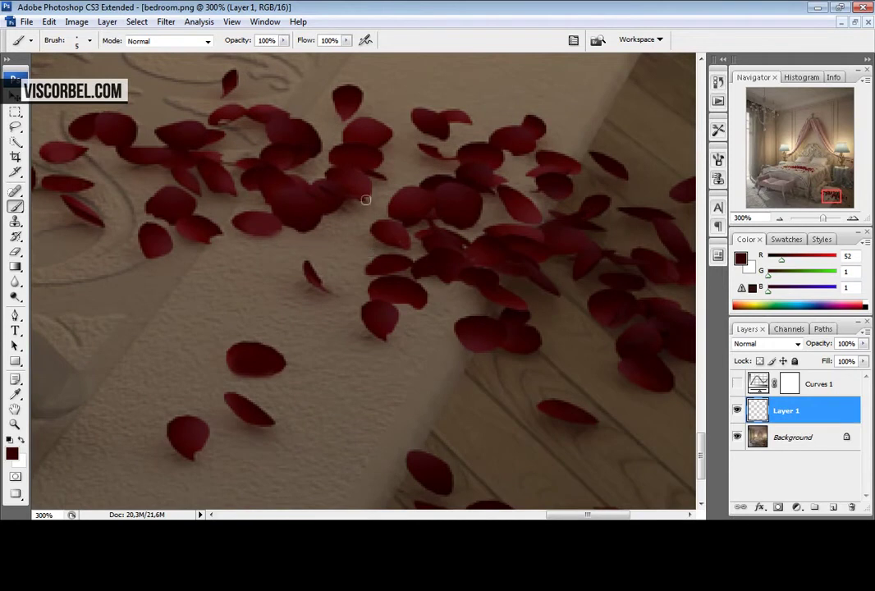
key("ctrl+minus")
key("ctrl+minus")
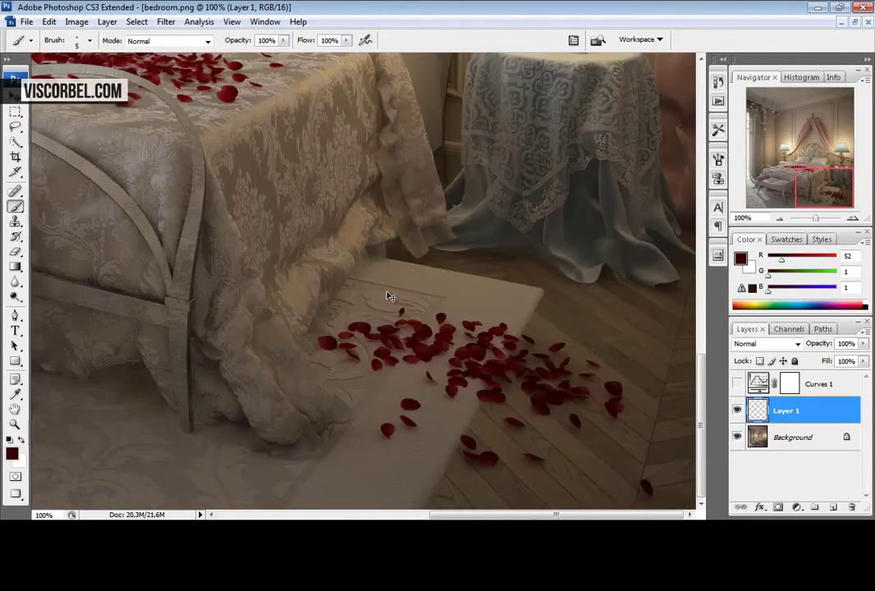
Make the Curves 1 adjustment layer visible again and show the whole bedroom image
key("ctrl+minus")
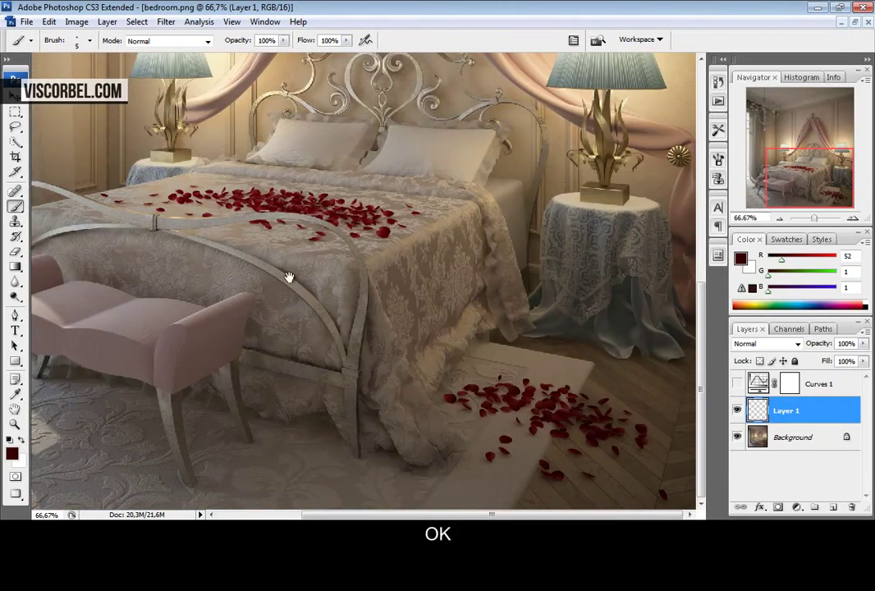
left_click_drag(285, 276, 630, 220)
left_click_drag(485, 343, 494, 402)
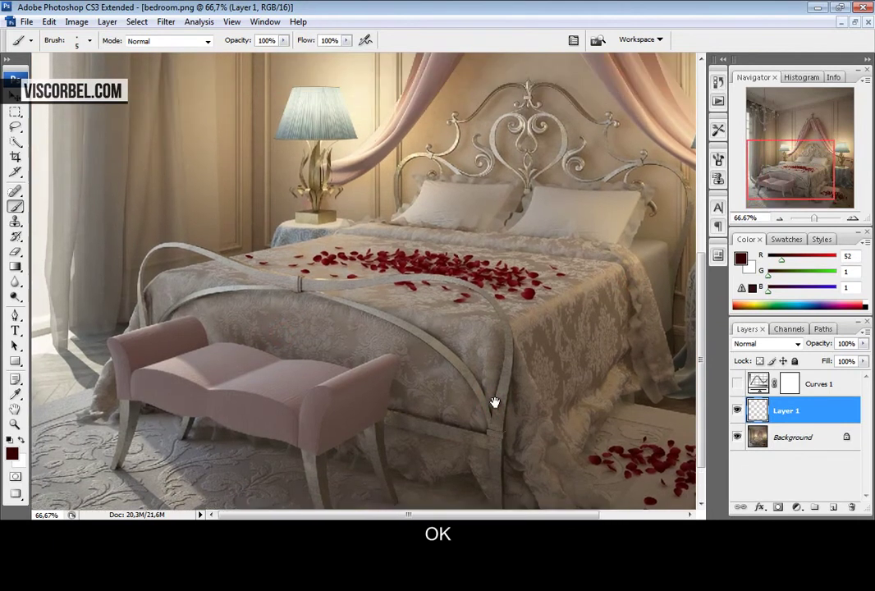
left_click_drag(490, 134, 466, 360)
left_click_drag(493, 302, 430, 267)
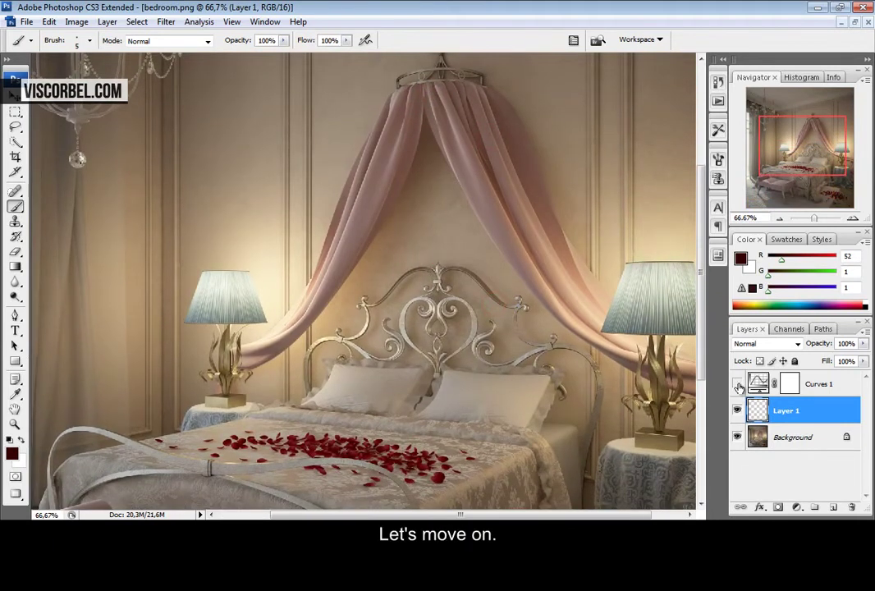
left_click(738, 385)
key("ctrl+minus")
key("ctrl+minus")
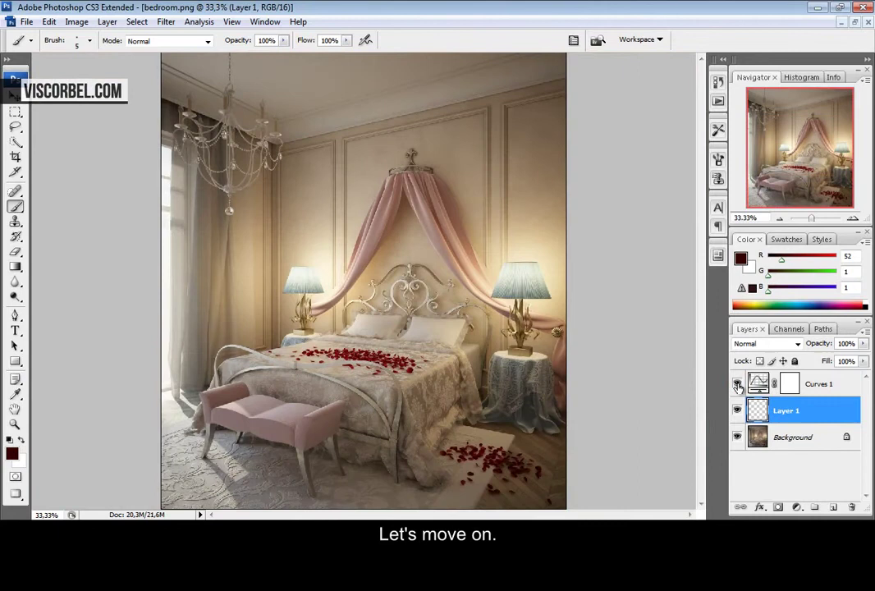
Add a new layer above Curves 1 and paint over the window in white with a 360 px brush at 0% hardness
left_click(825, 385)
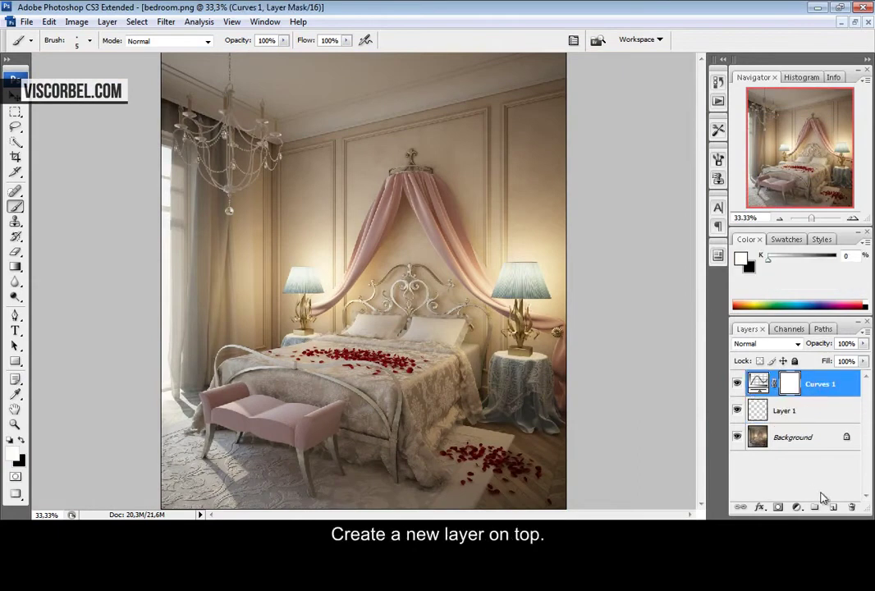
left_click(834, 507)
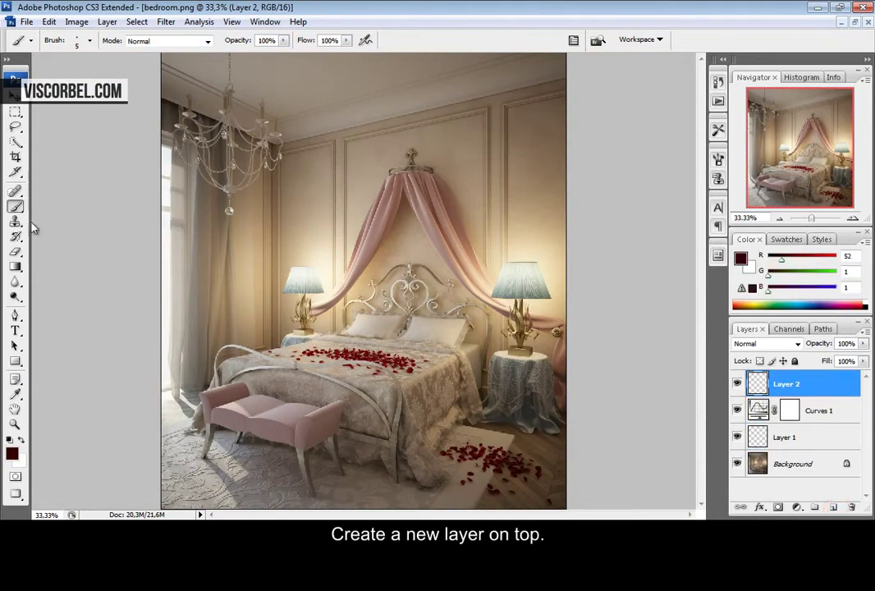
left_click(22, 440)
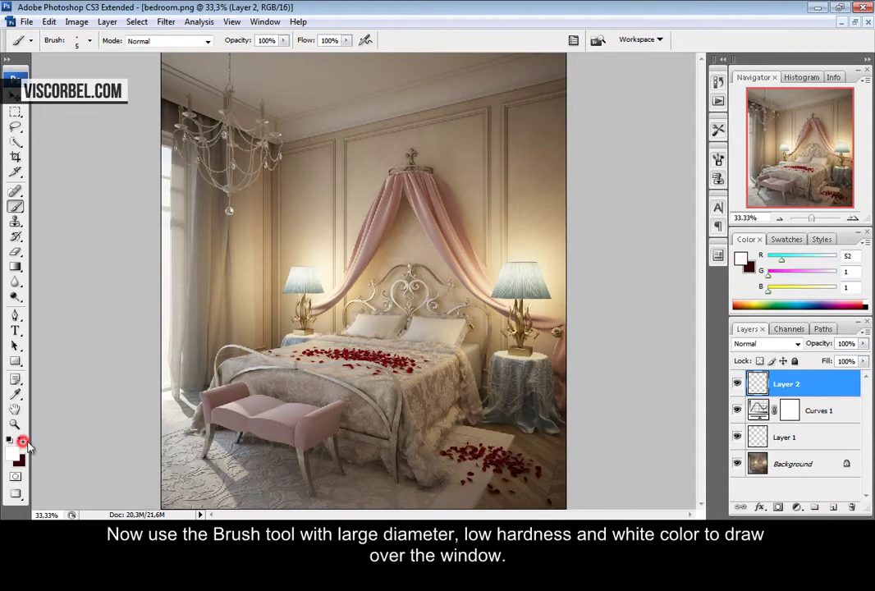
right_click(316, 296)
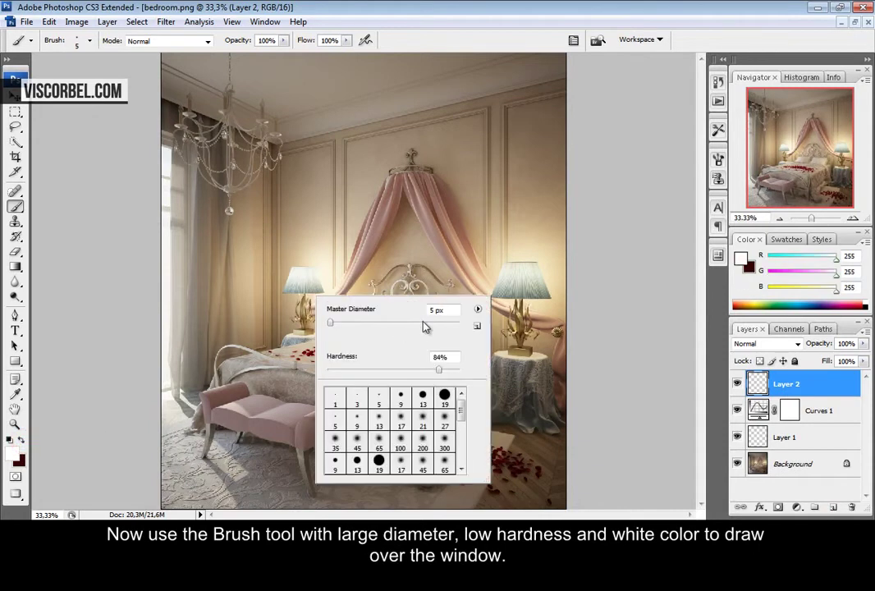
left_click(419, 324)
left_click_drag(364, 375, 328, 370)
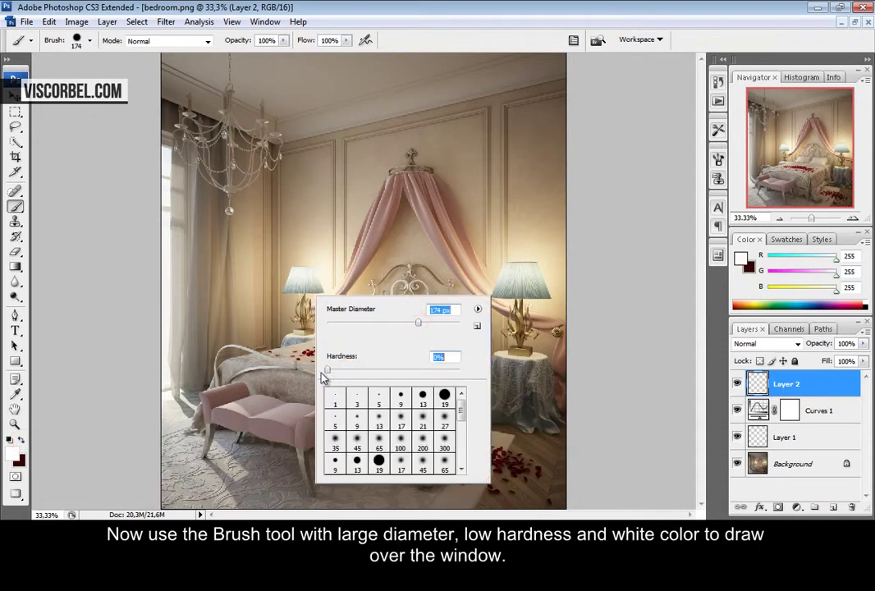
left_click(437, 323)
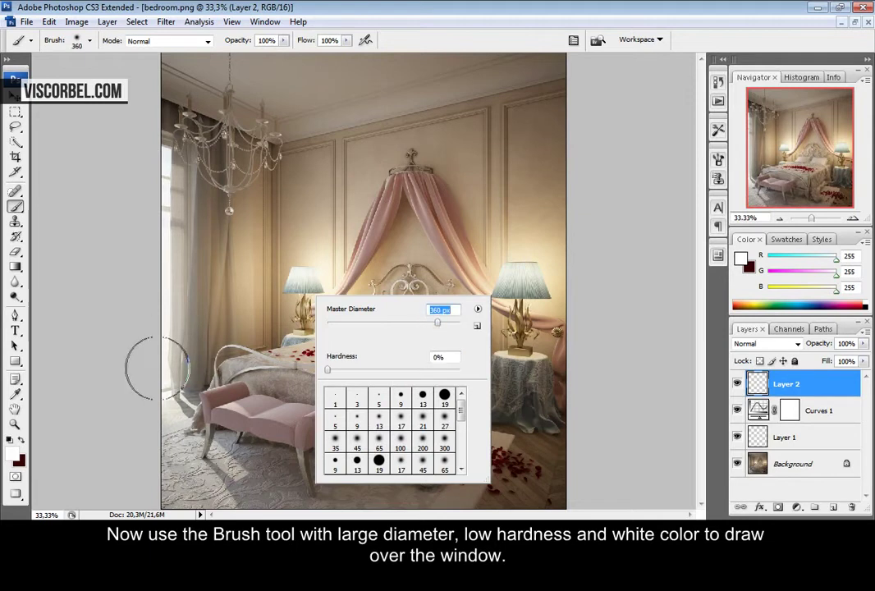
mouse_move(170, 366)
left_mouse_down()
mouse_move(172, 357)
mouse_move(183, 361)
mouse_move(172, 365)
mouse_move(185, 268)
mouse_move(175, 214)
mouse_move(143, 139)
mouse_move(172, 158)
mouse_move(194, 320)
mouse_move(168, 364)
mouse_move(202, 201)
mouse_move(172, 153)
mouse_move(171, 357)
mouse_move(157, 372)
mouse_move(164, 372)
left_mouse_up()
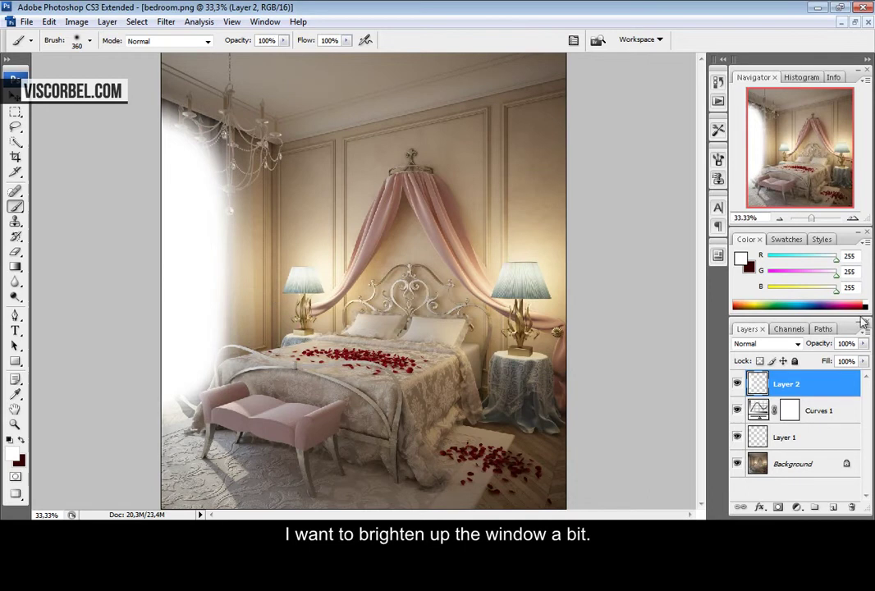
Set the white window layer's blending mode to Soft Light, compare the image without it, and reduce its opacity to 77%
left_click(772, 346)
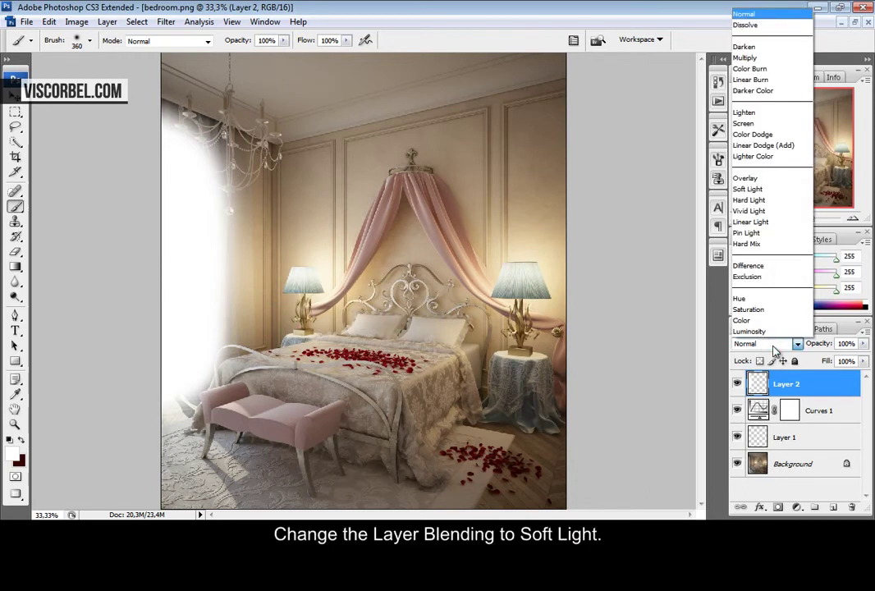
left_click(768, 179)
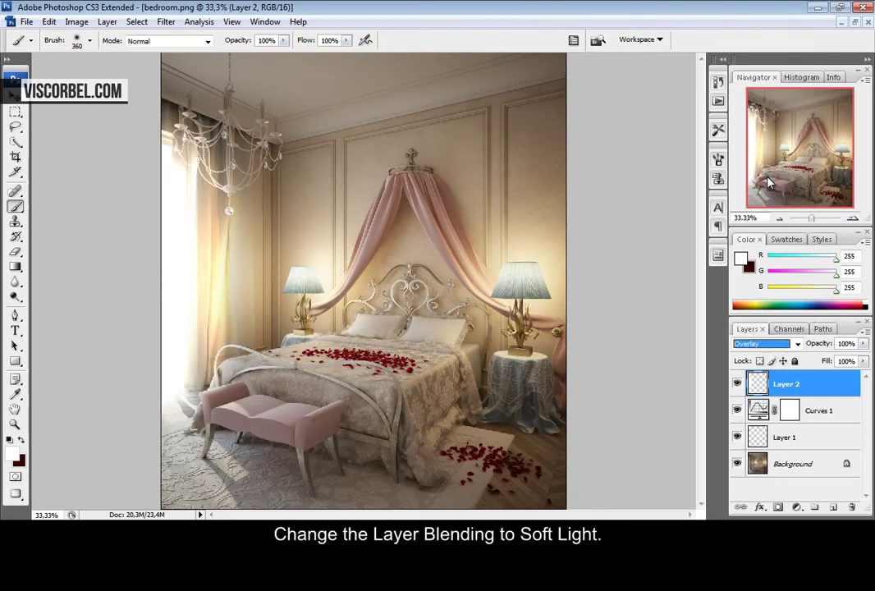
key("Down")
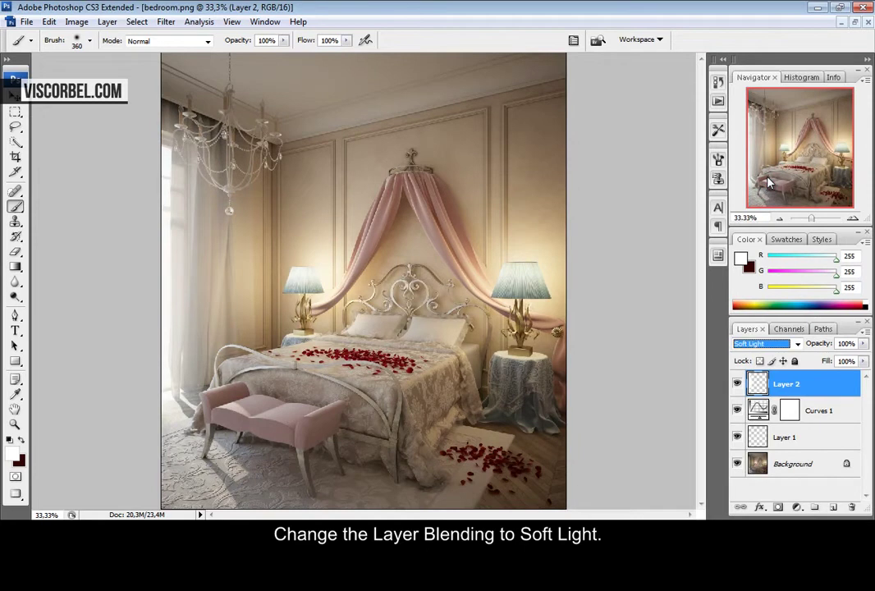
left_click(737, 383)
left_click(737, 384)
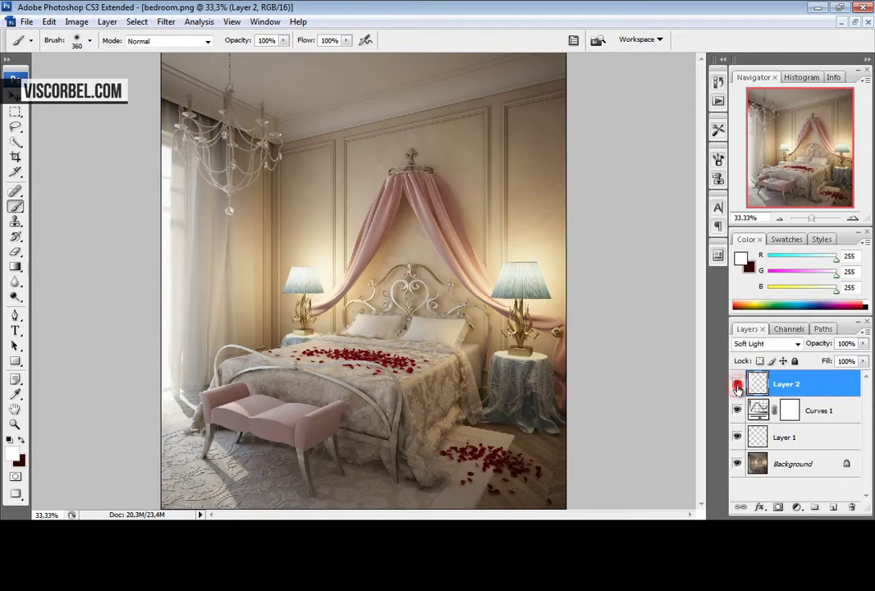
left_click(737, 385)
left_click(737, 385)
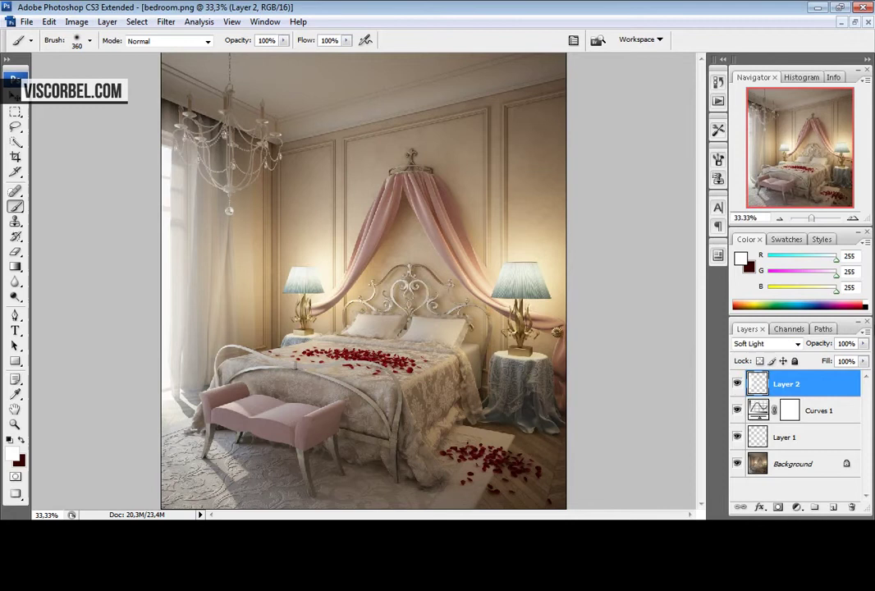
left_click_drag(863, 344, 850, 359)
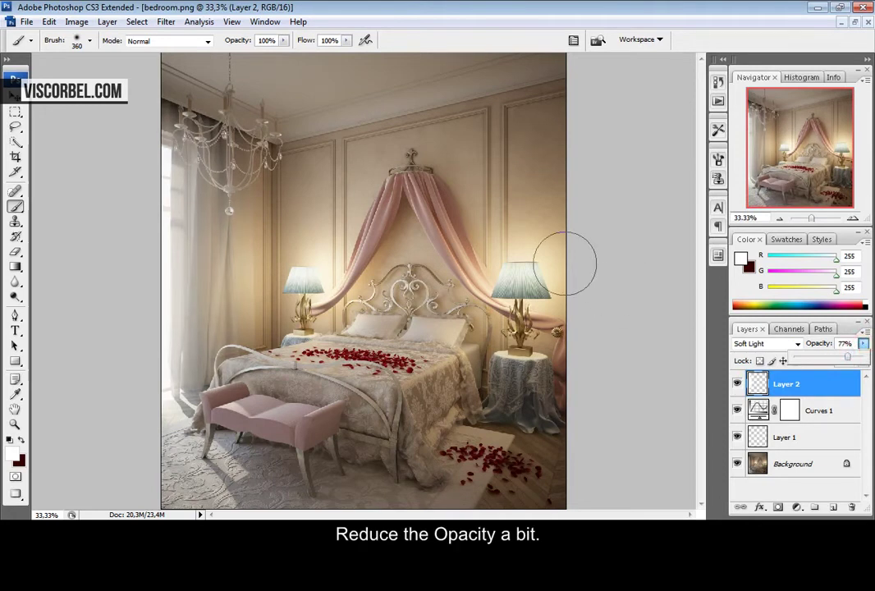
left_click(14, 112)
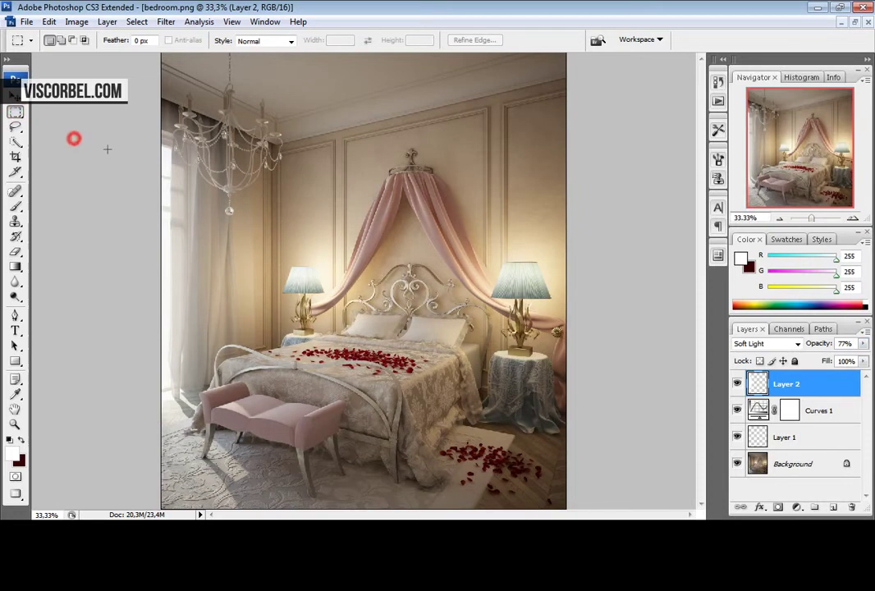
left_click(460, 327)
key("ctrl+minus")
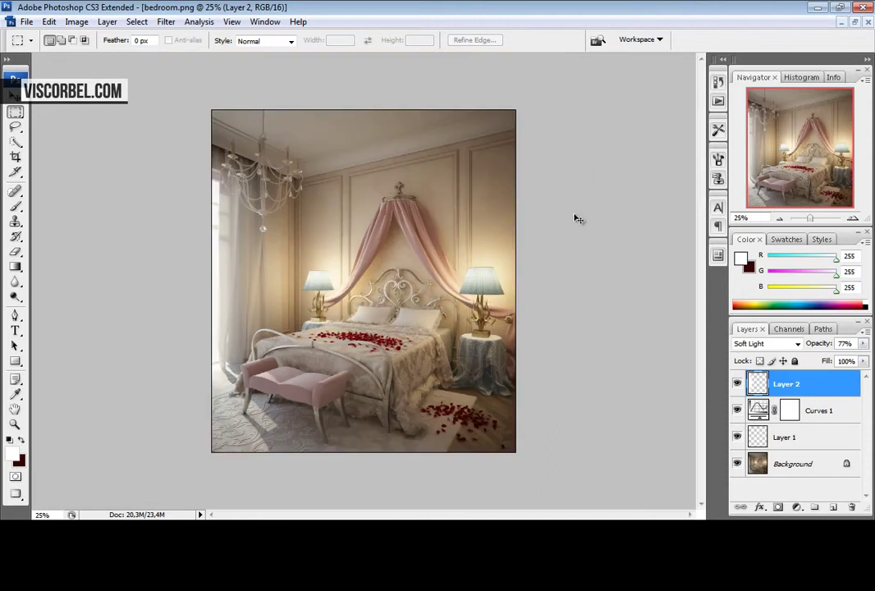
key("ctrl+plus")
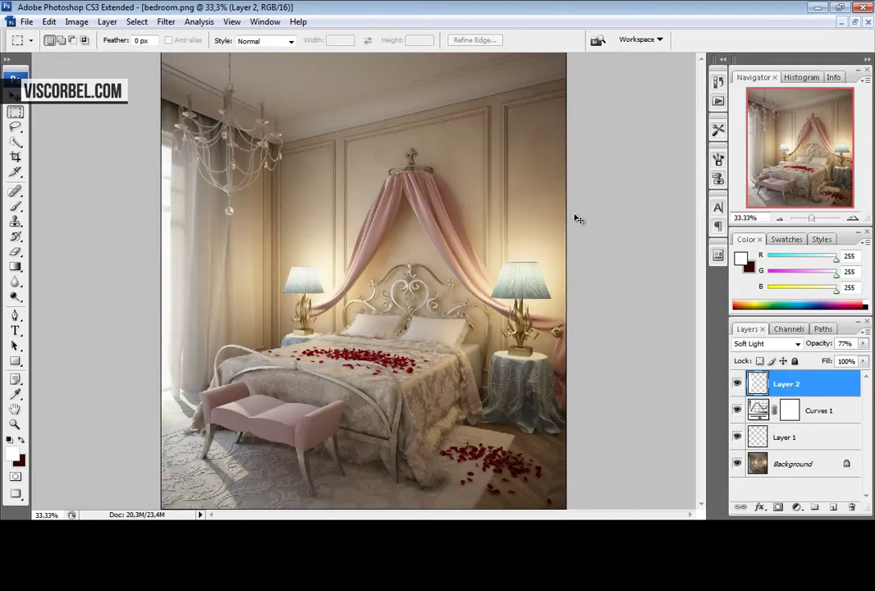
key("ctrl+minus")
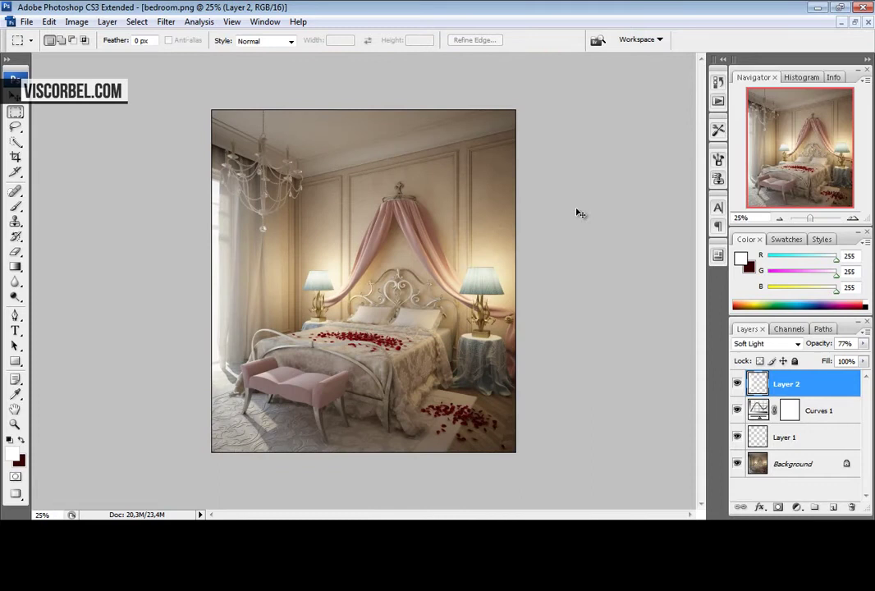
Add a Color Balance adjustment layer on top and warm its midtones, with yellow–blue at -5 and a slight shift towards red
left_click(107, 21)
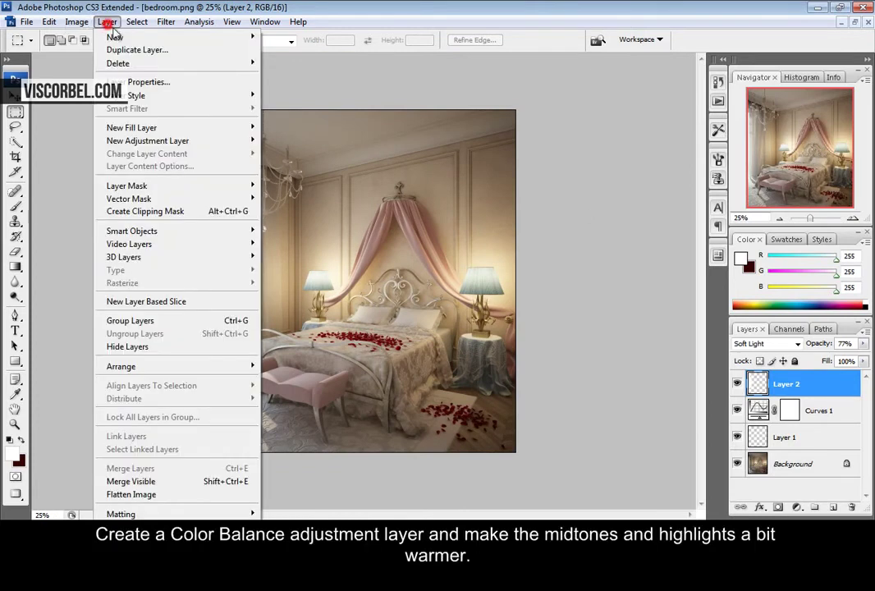
left_click(205, 140)
left_click(292, 167)
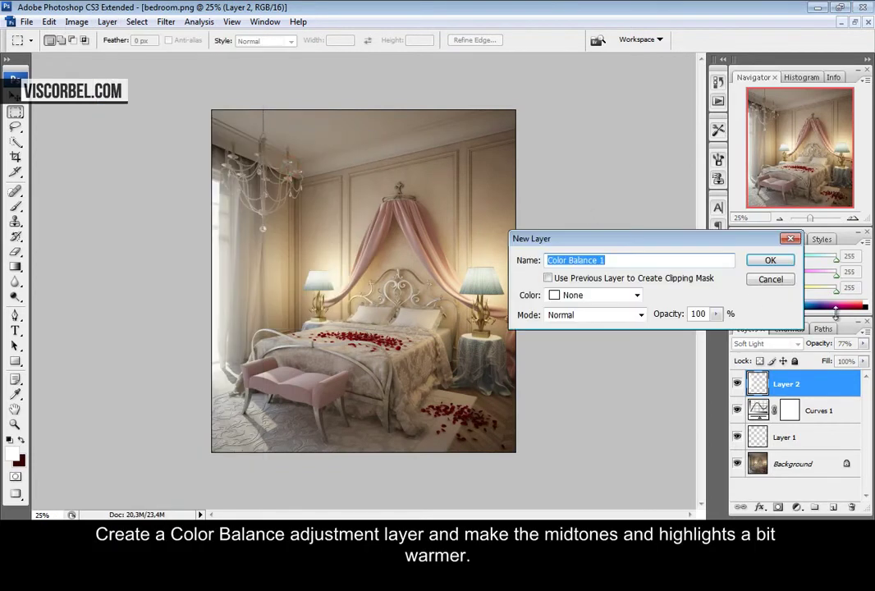
left_click(770, 261)
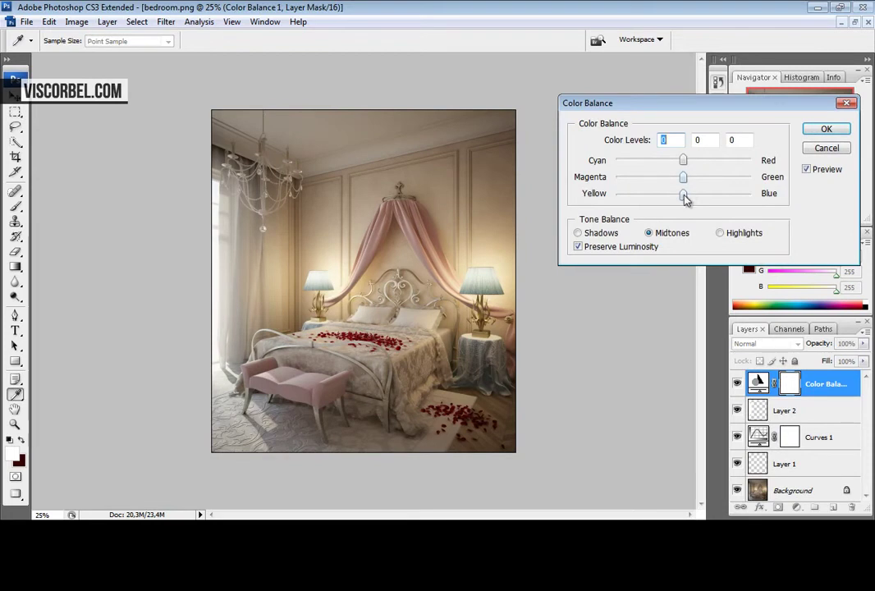
left_click_drag(685, 199, 682, 198)
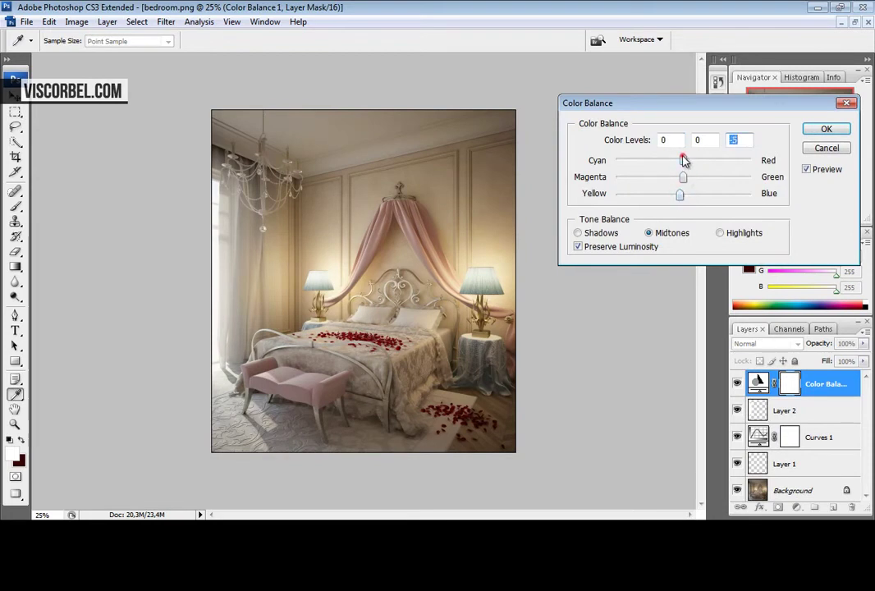
mouse_move(684, 160)
left_mouse_down()
mouse_move(680, 200)
mouse_move(686, 163)
left_mouse_up()
Warm the highlights slightly, set the shadows' color levels to -4, 0, +7, and compare the image with and without the color balance
left_click(720, 233)
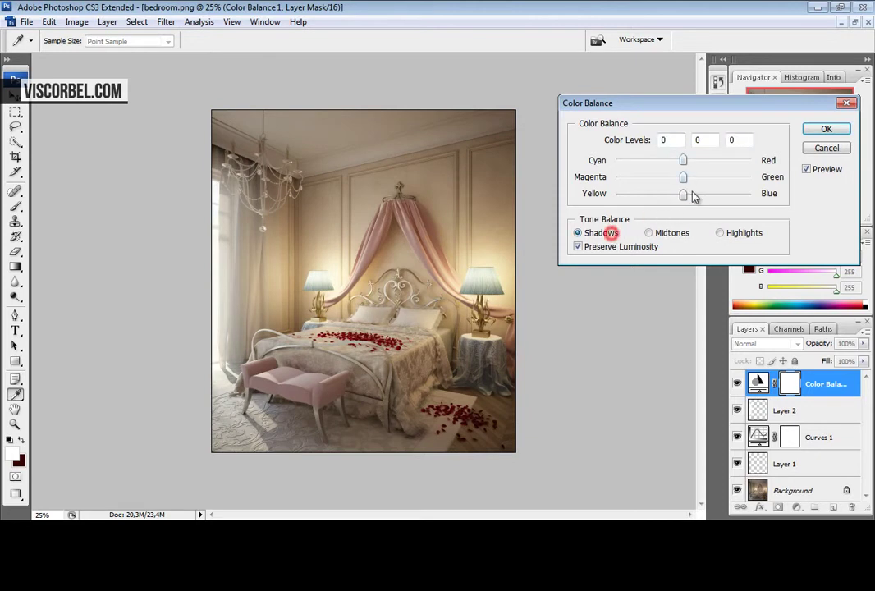
left_click_drag(686, 196, 680, 161)
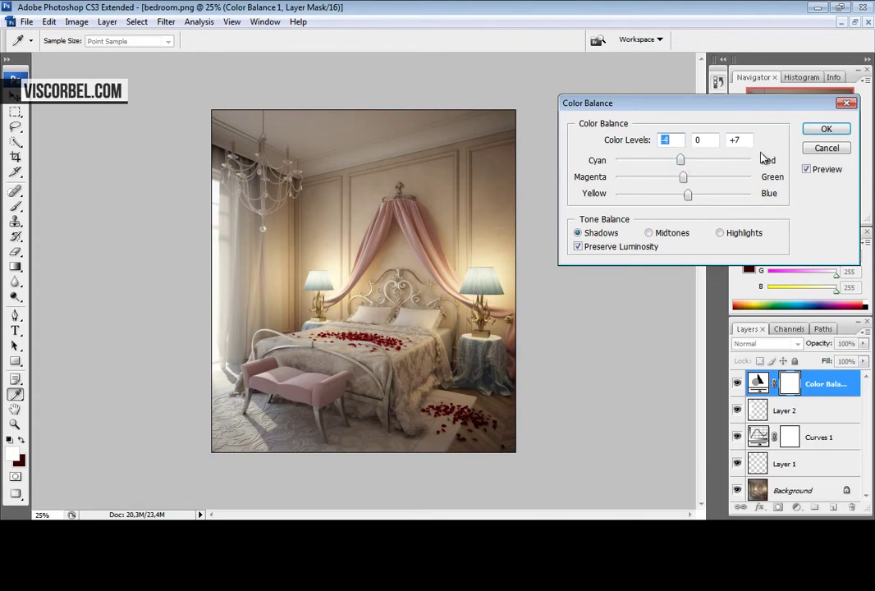
left_click(826, 130)
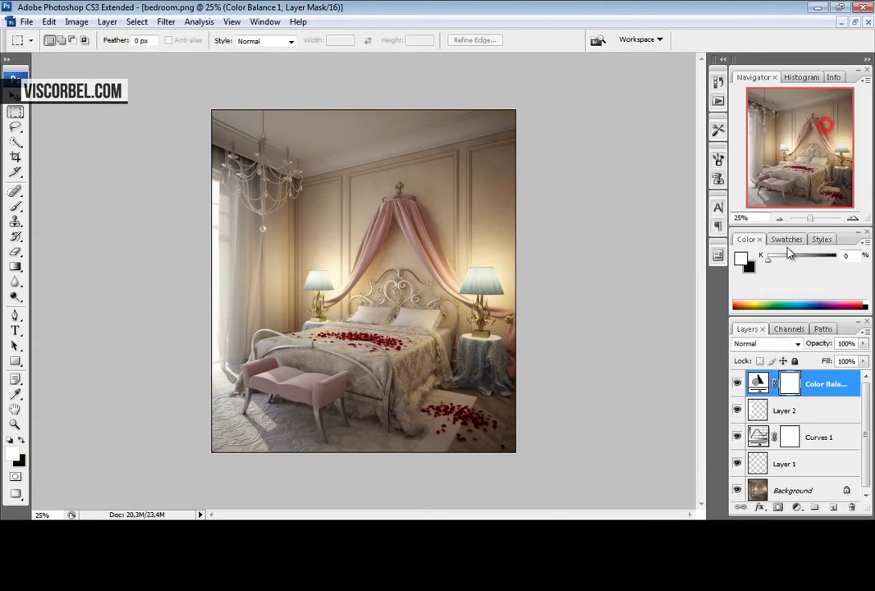
left_click(738, 384)
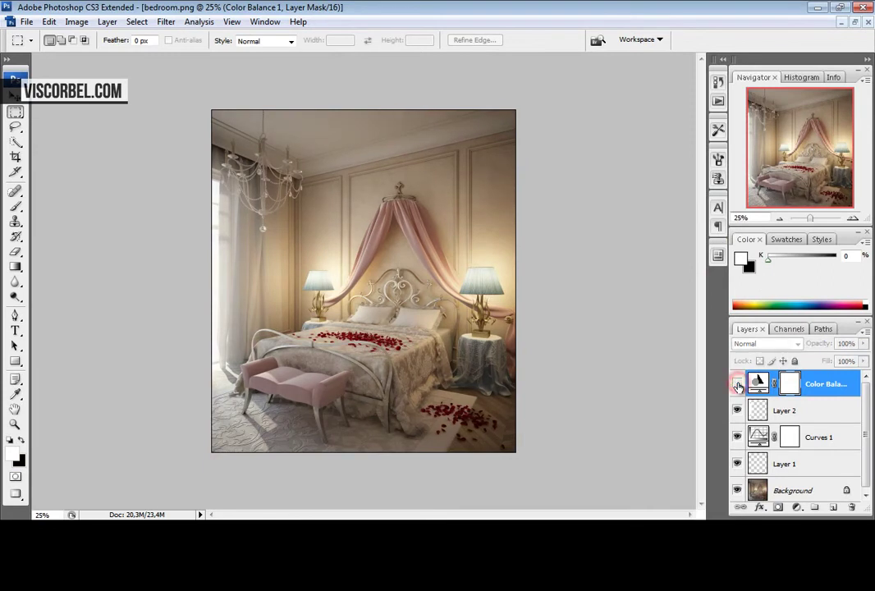
left_click(737, 384)
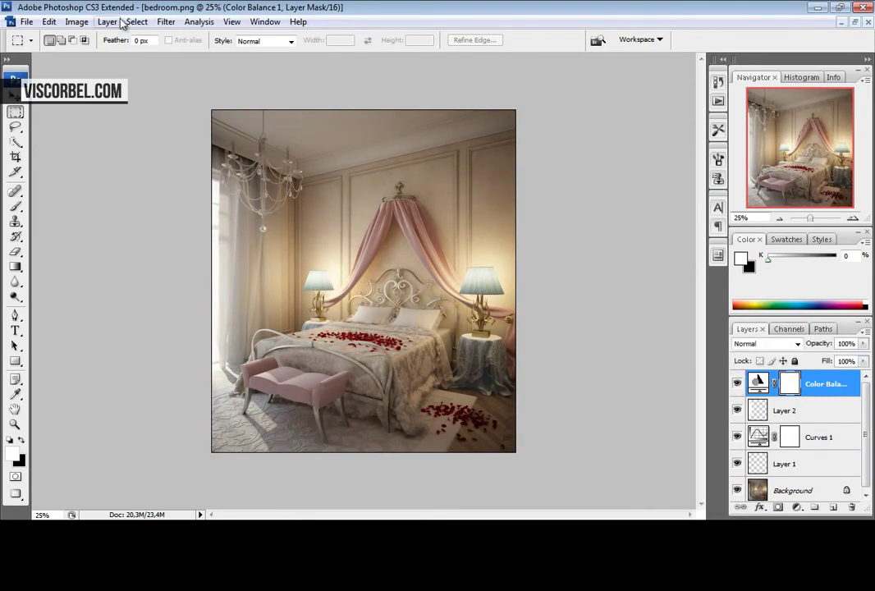
left_click(76, 22)
left_click(92, 55)
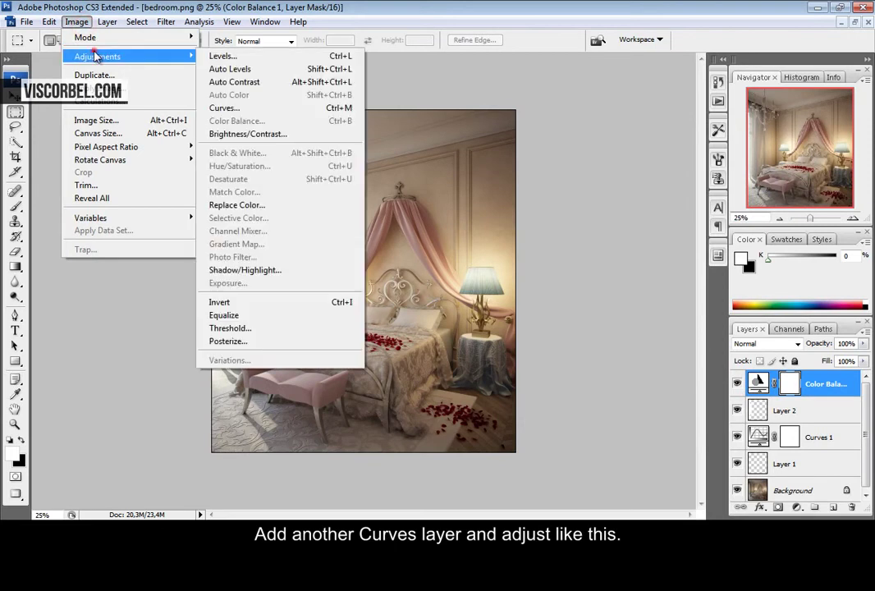
left_click(221, 107)
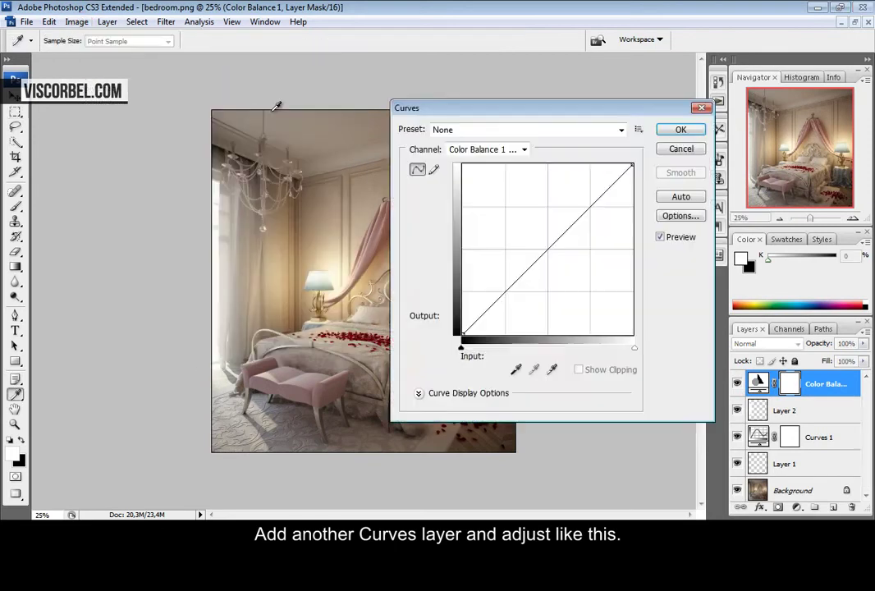
left_click(546, 247)
left_click_drag(547, 247, 546, 248)
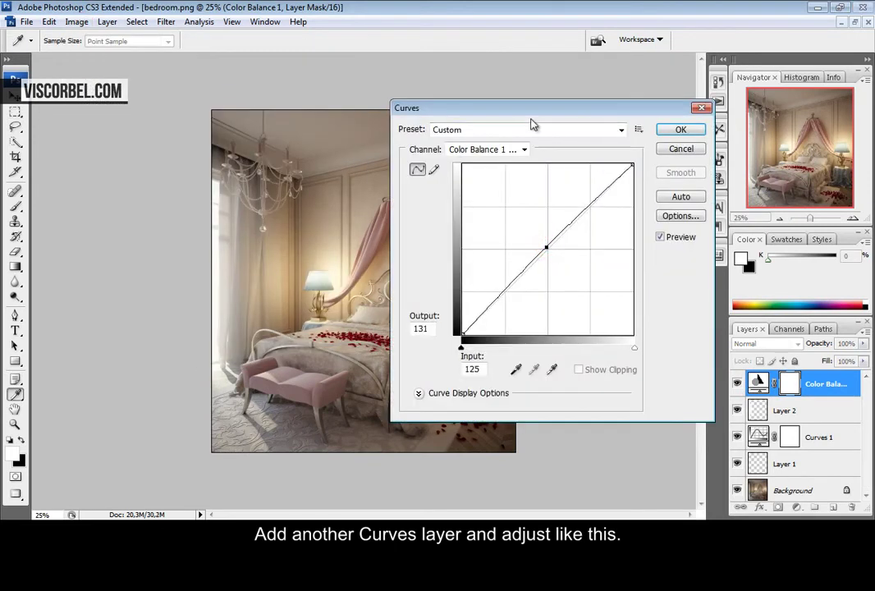
mouse_move(540, 108)
left_mouse_down()
mouse_move(658, 52)
mouse_move(634, 97)
mouse_move(504, 80)
mouse_move(547, 93)
left_mouse_up()
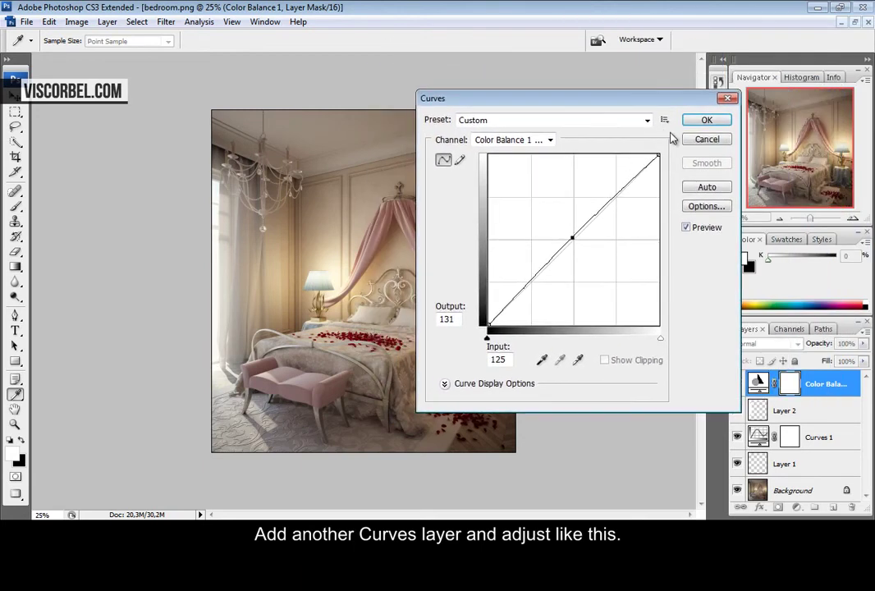
left_click(693, 137)
Add a Curves adjustment layer above the color balance layer, with curve points at input 122, output 128 and input 186, output 189
left_click(108, 21)
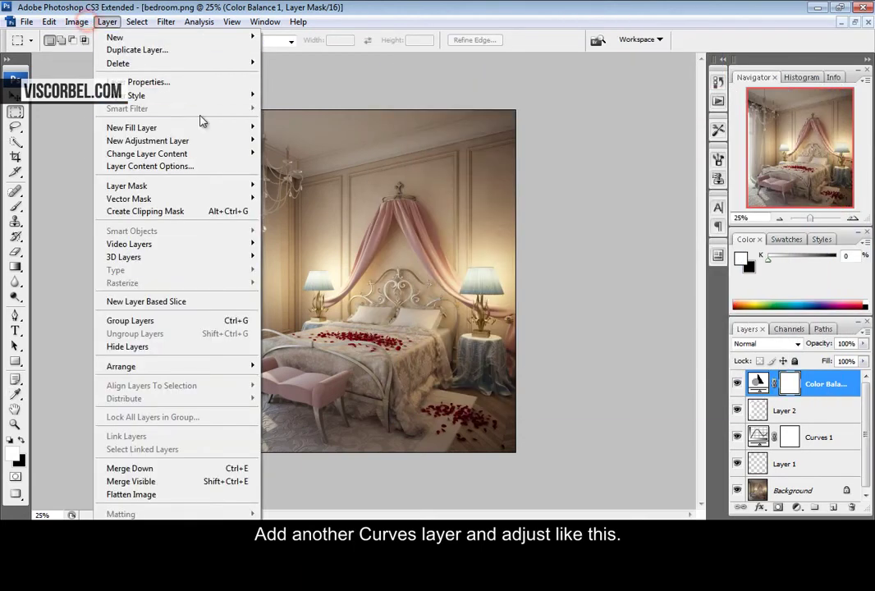
left_click(231, 140)
left_click(279, 156)
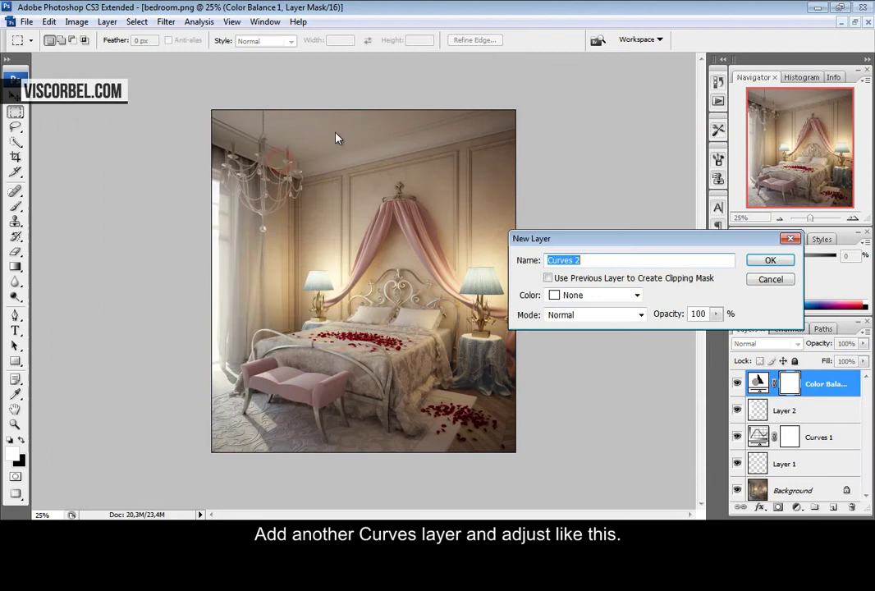
left_click(770, 260)
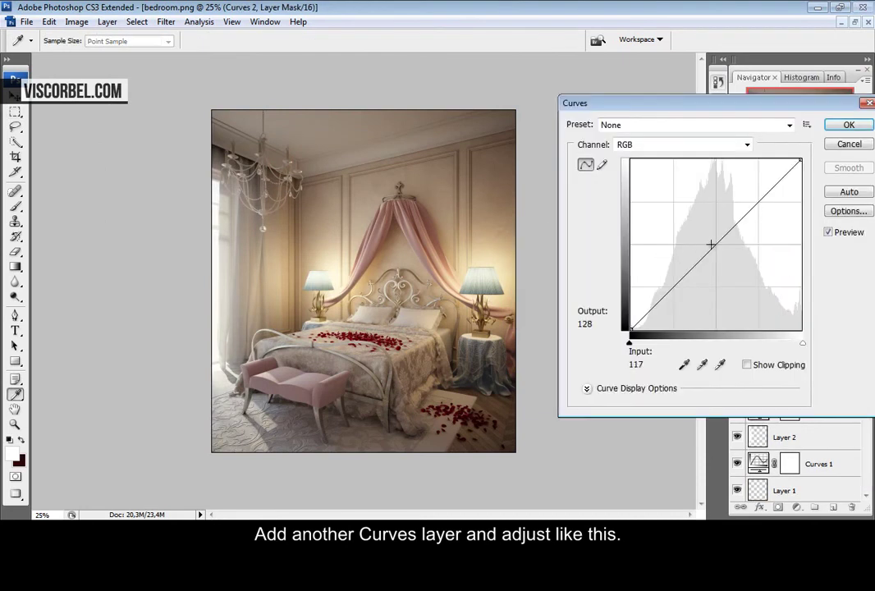
left_click(711, 244)
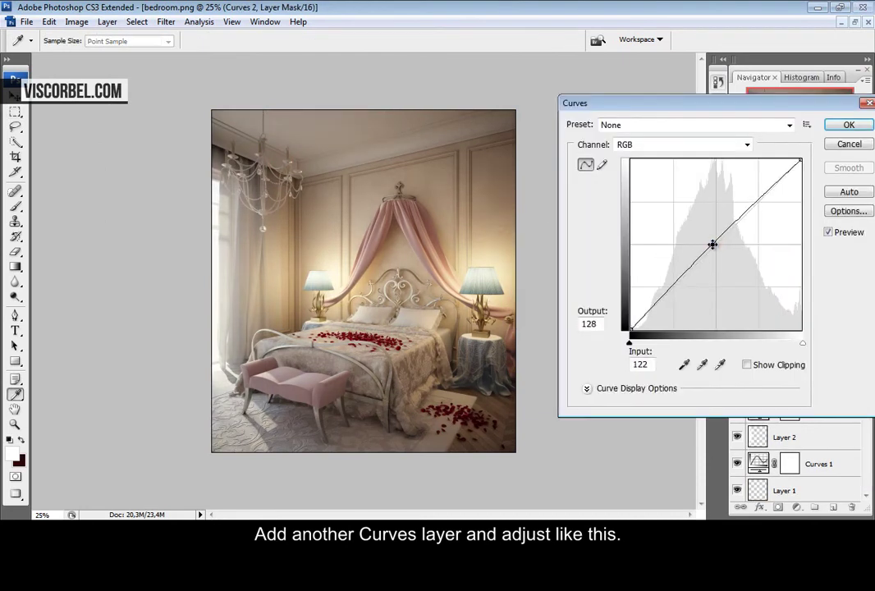
left_click(754, 203)
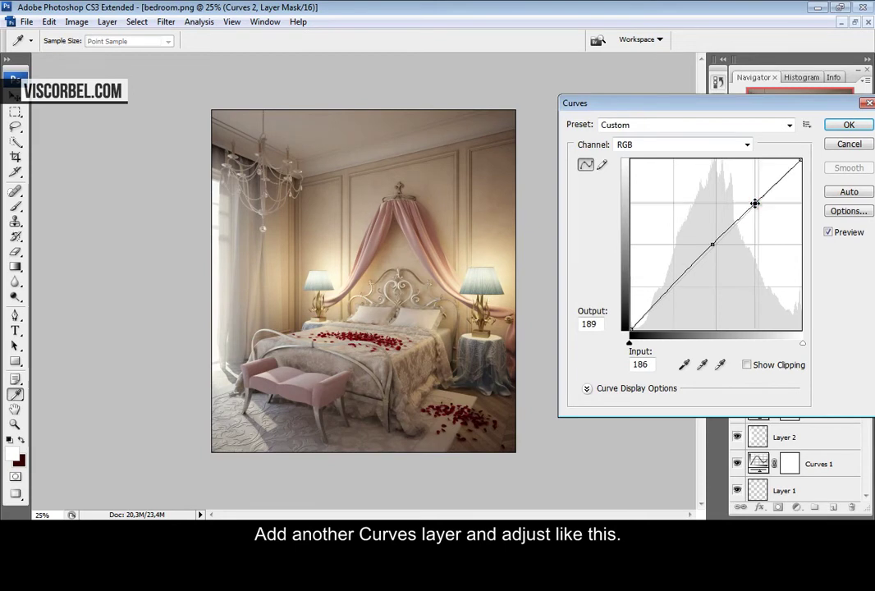
left_click(837, 124)
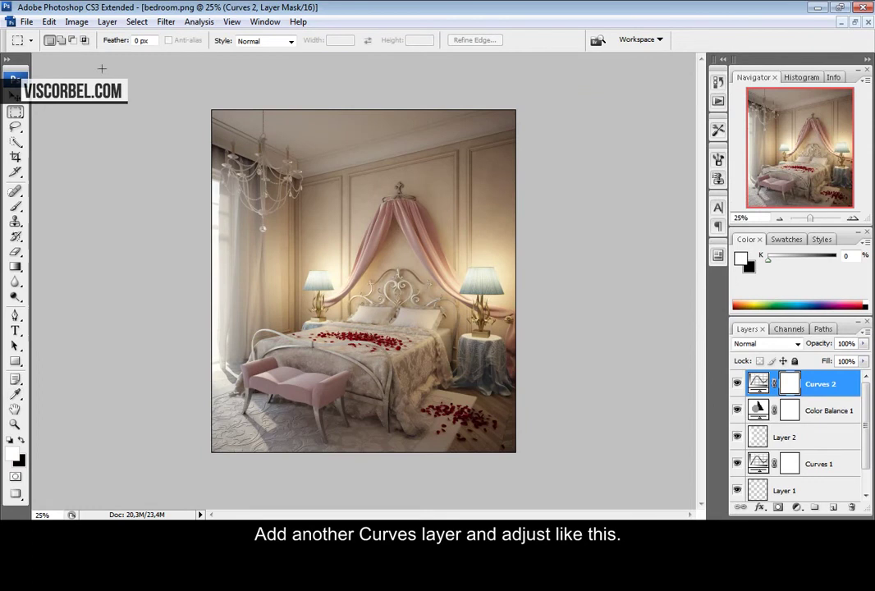
Add a Hue/Saturation adjustment layer on top and reduce the master saturation to -6
left_click(77, 22)
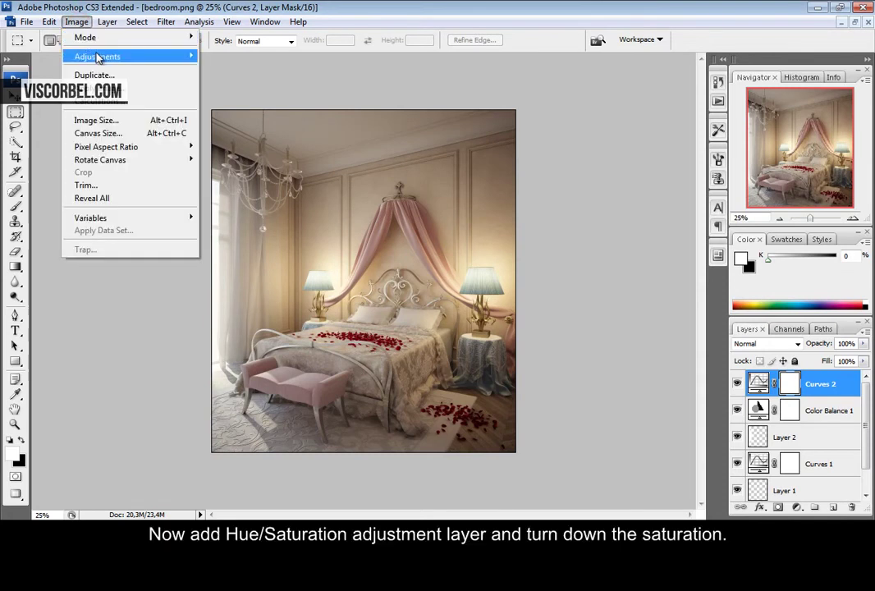
mouse_move(97, 57)
left_click(107, 23)
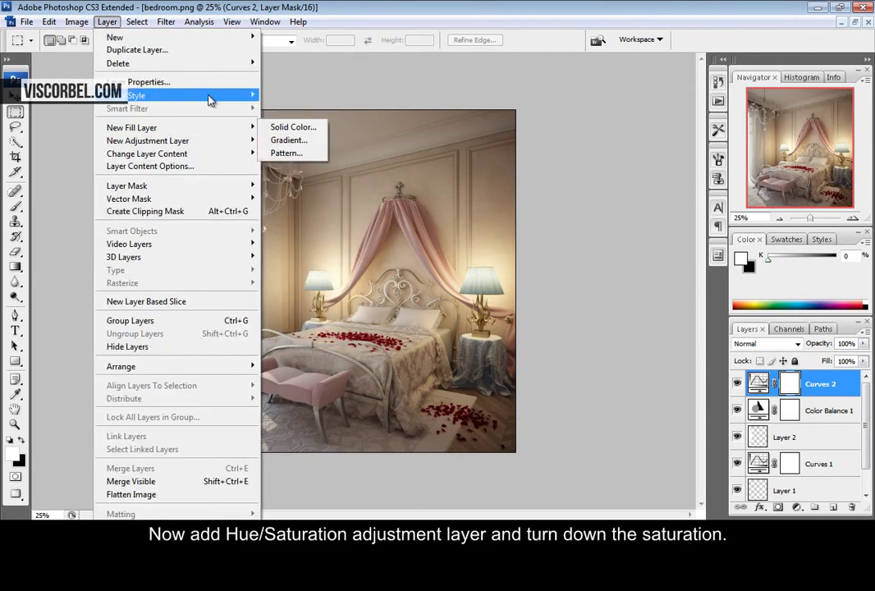
mouse_move(211, 141)
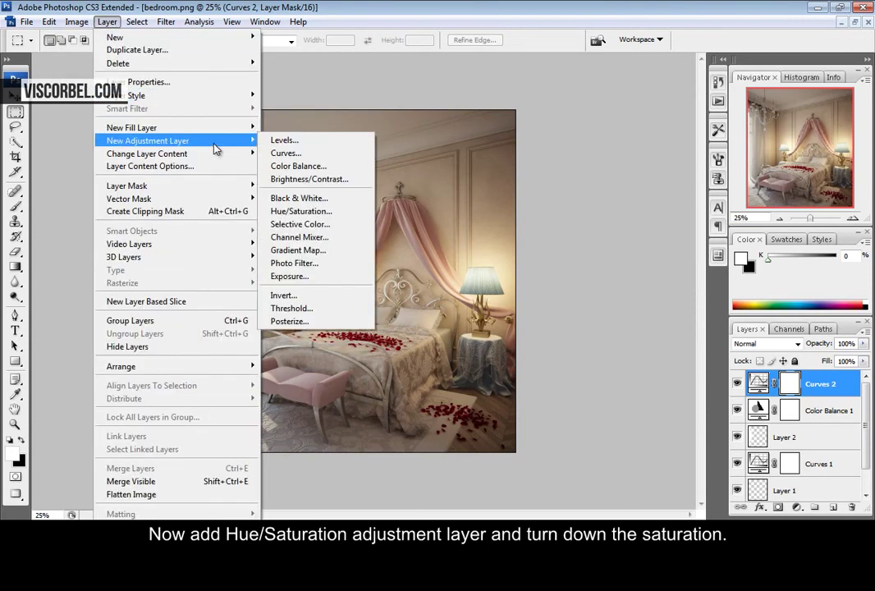
left_click(301, 211)
left_click(770, 261)
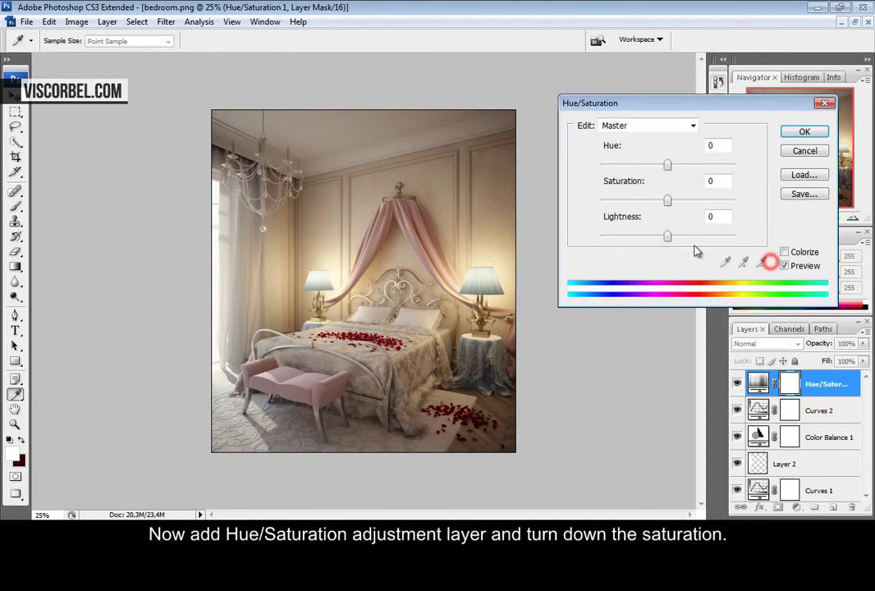
left_click_drag(667, 203, 664, 205)
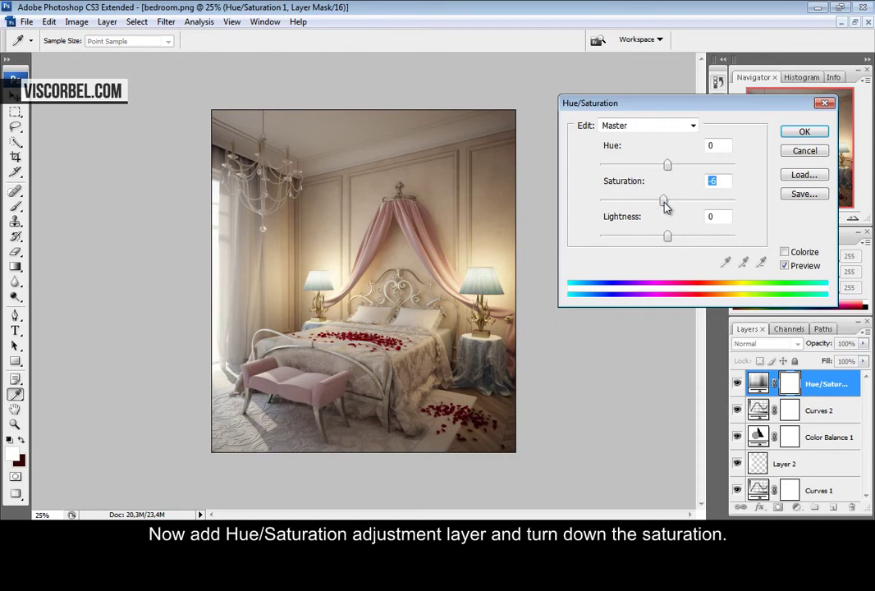
left_click(803, 132)
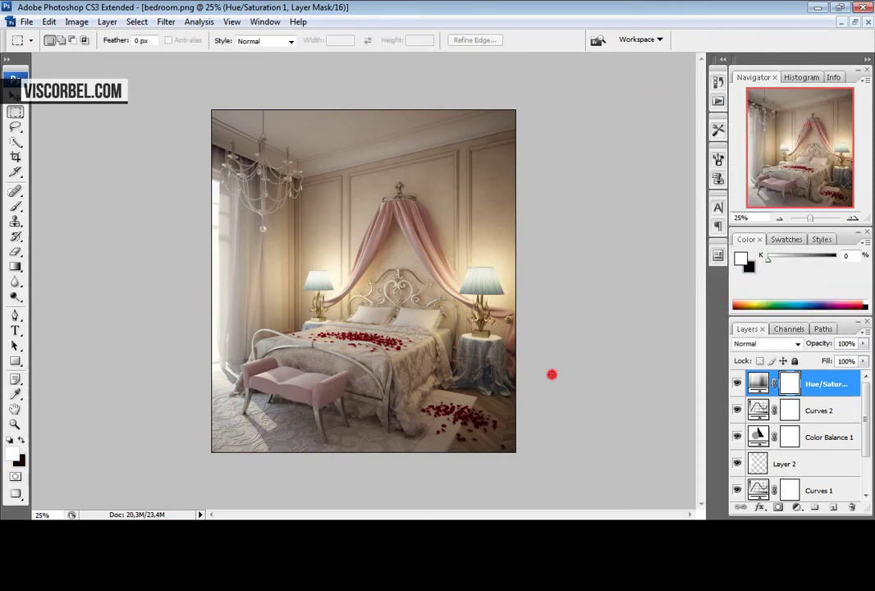
Examine the bed, bench, chandelier, canopy and lamp at 100% zoom, then return to the whole image
key("ctrl+plus")
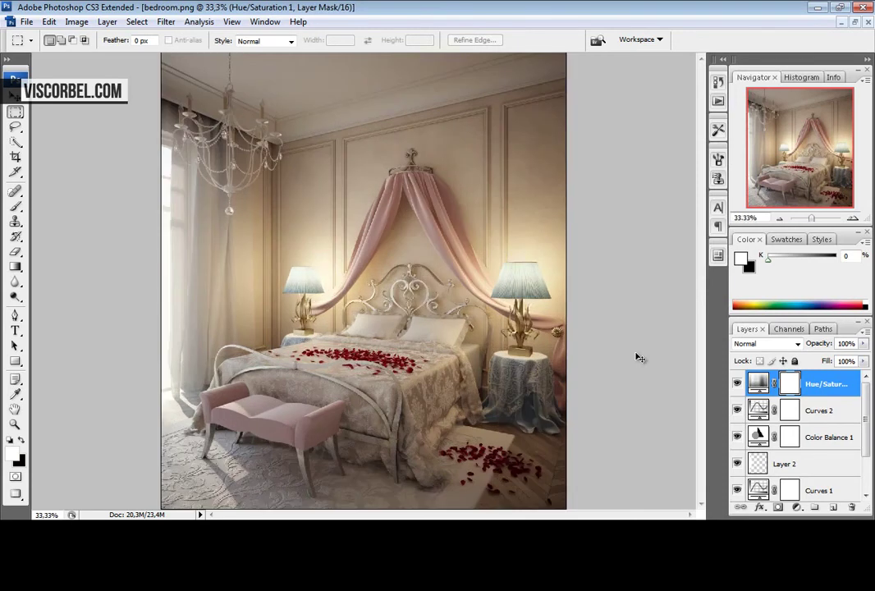
key("ctrl+plus")
key("ctrl+plus")
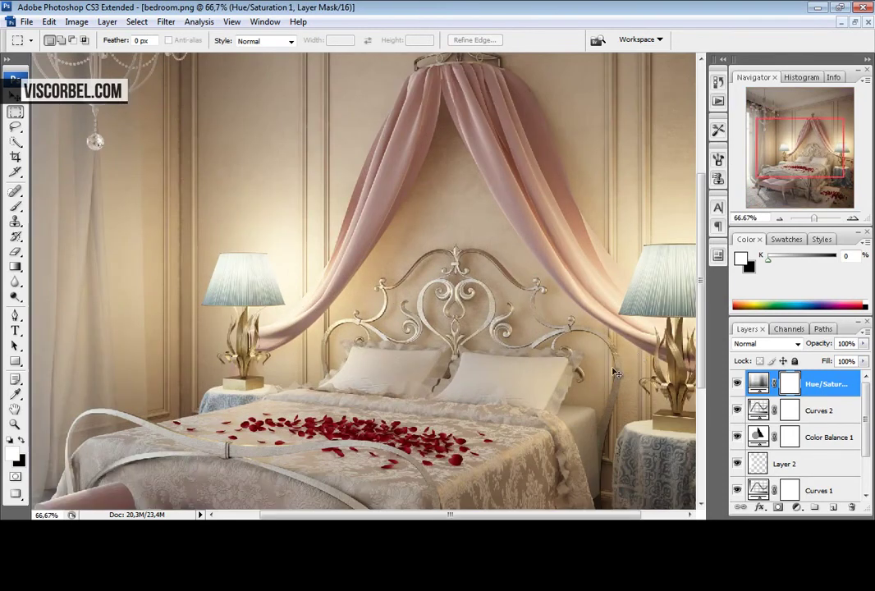
key("ctrl+plus")
left_click_drag(505, 407, 496, 212)
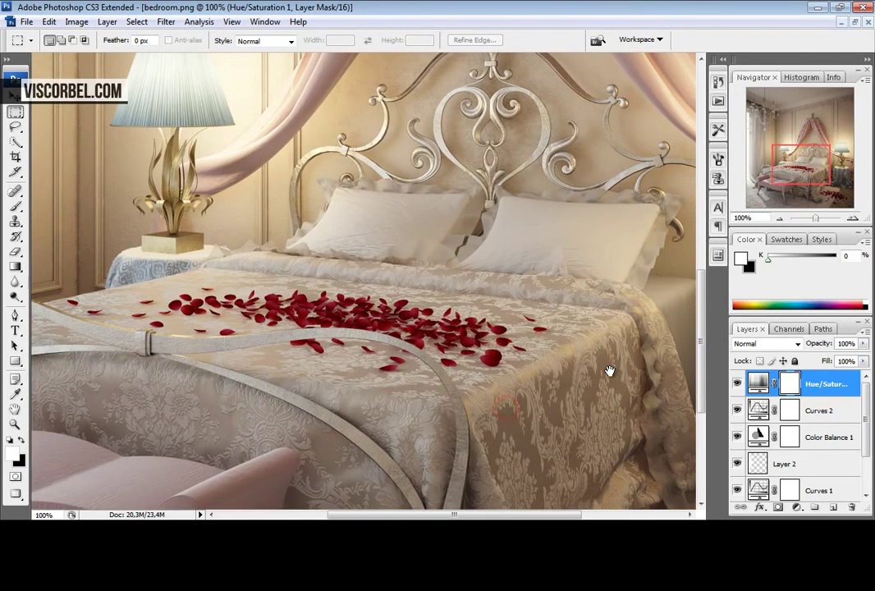
left_click_drag(308, 404, 488, 223)
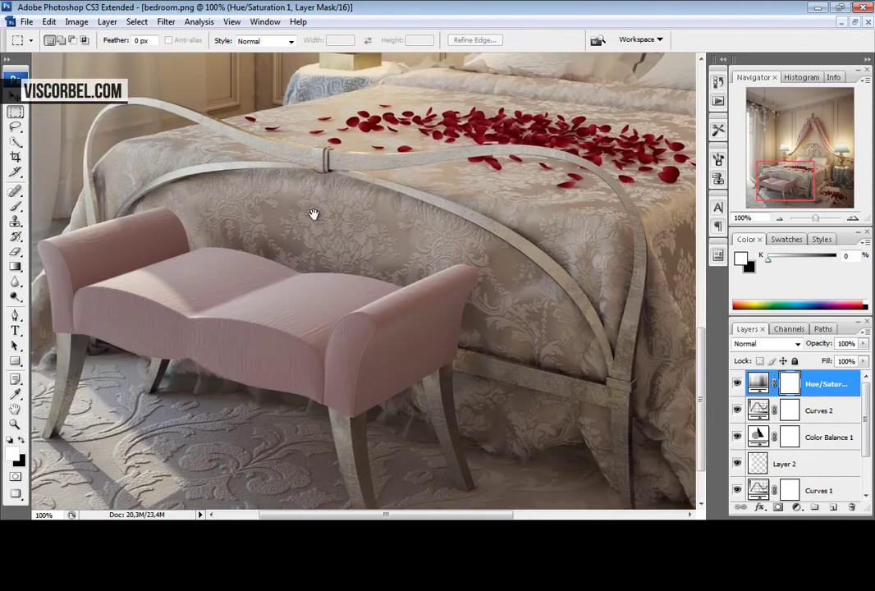
left_click_drag(314, 360, 476, 422)
left_click_drag(421, 97, 447, 451)
left_click_drag(449, 184, 477, 507)
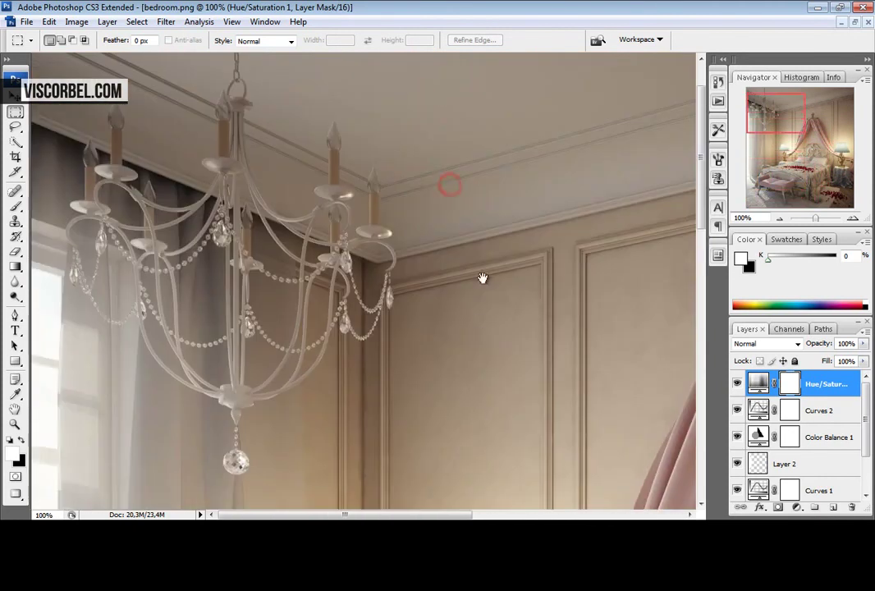
left_click_drag(543, 294, 212, 320)
left_click_drag(431, 375, 146, 307)
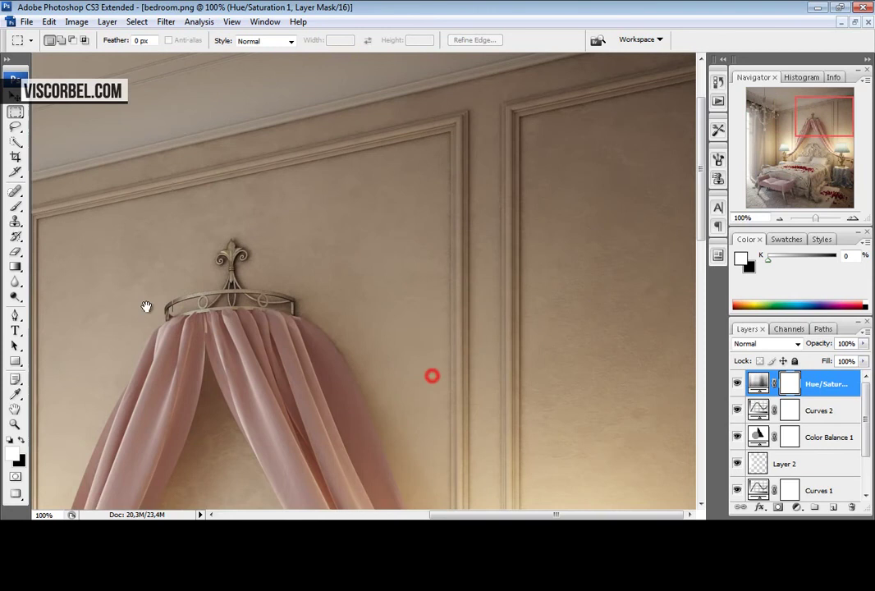
left_click_drag(351, 448, 348, 235)
left_click_drag(417, 420, 410, 250)
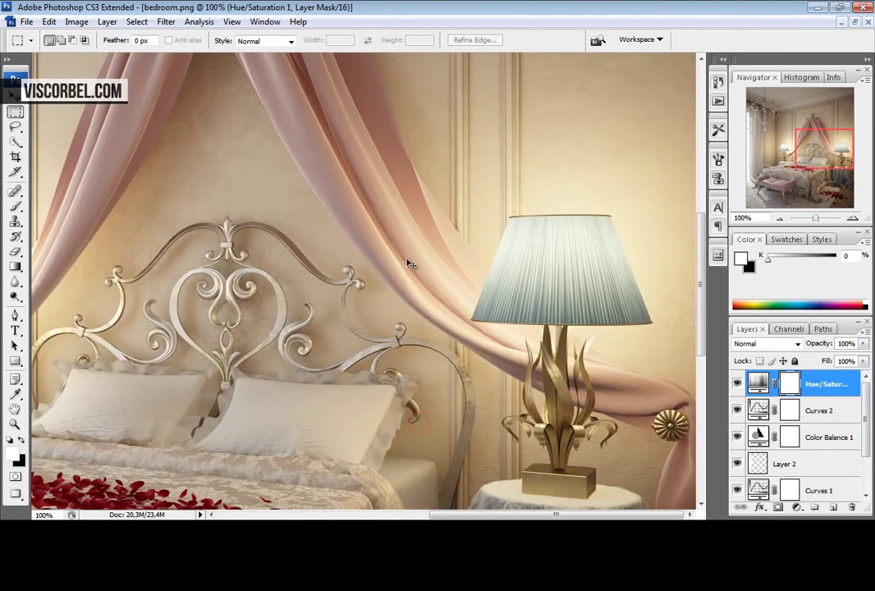
key("ctrl+minus")
key("ctrl+minus")
key("ctrl+minus")
key("ctrl+minus")
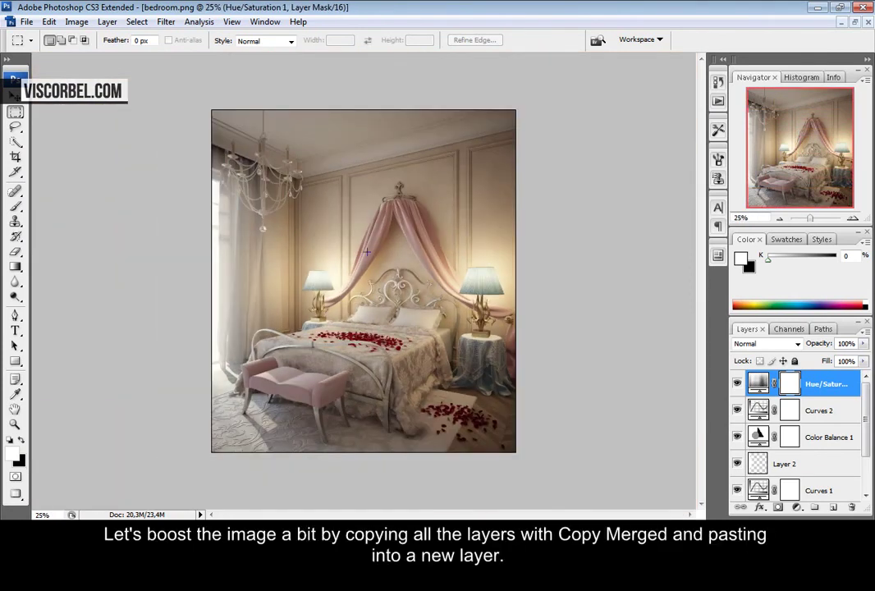
Select the whole canvas, copy all visible layers merged, and paste the result as a new top layer
key("ctrl+a")
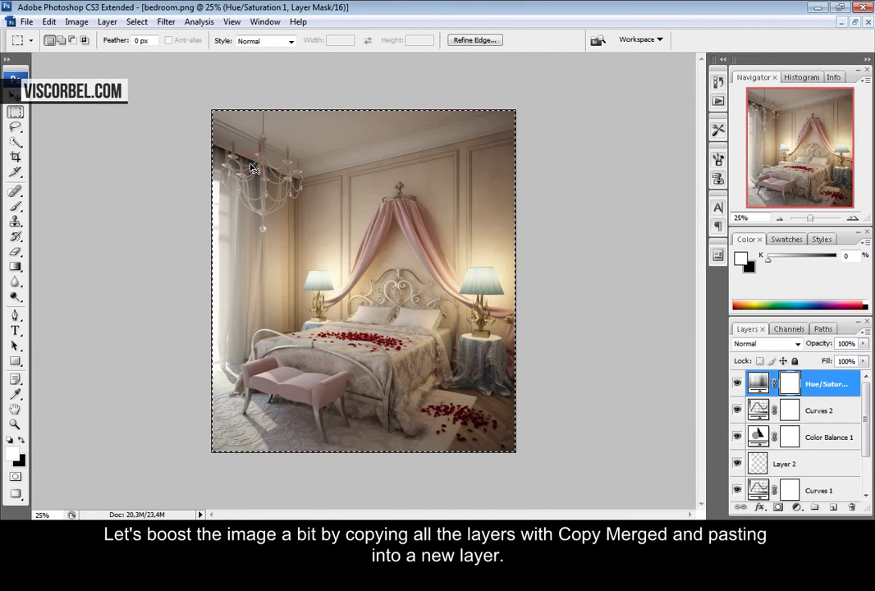
left_click(54, 22)
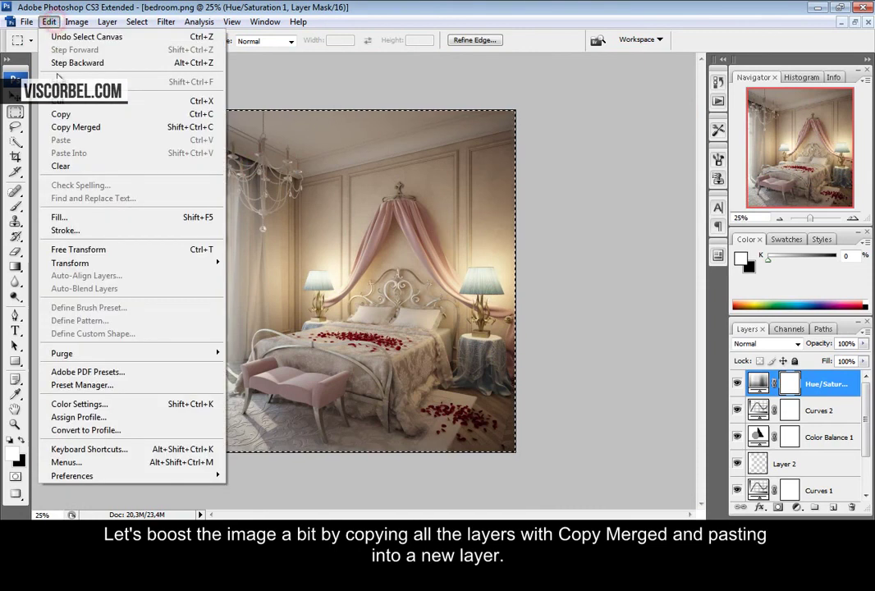
left_click(102, 127)
left_click(51, 23)
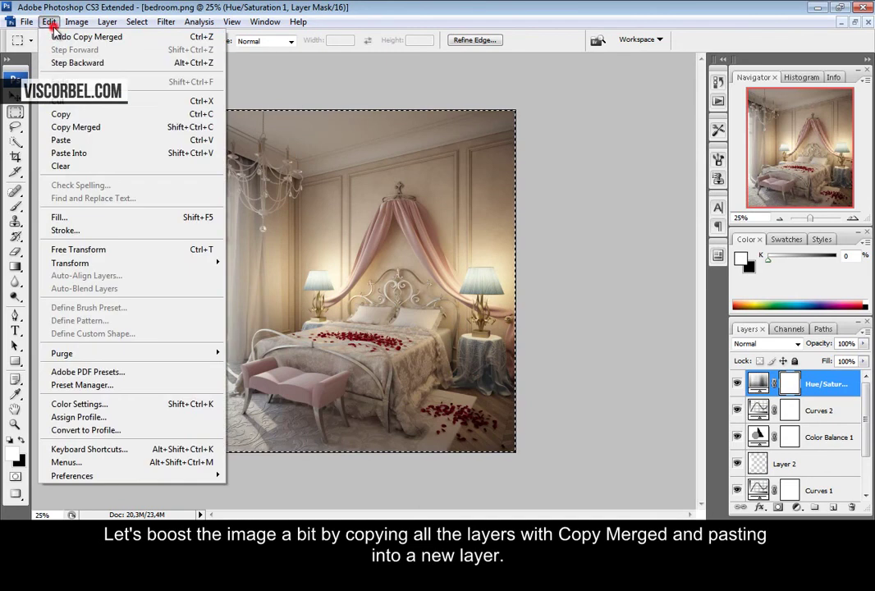
left_click(79, 141)
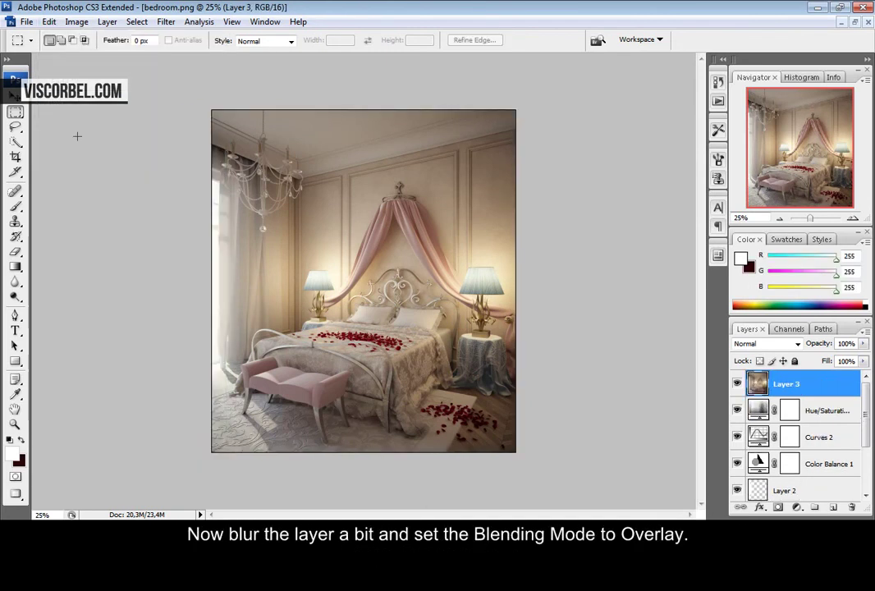
Apply a slight Gaussian Blur to the pasted merged layer, with a radius small enough to keep the room's shapes recognizable
left_click(165, 21)
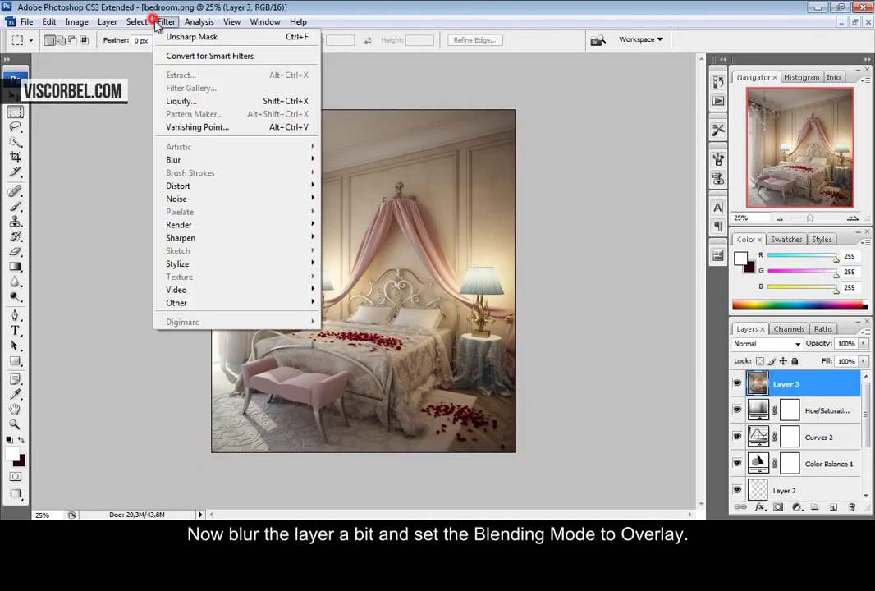
left_click(227, 159)
left_click(358, 211)
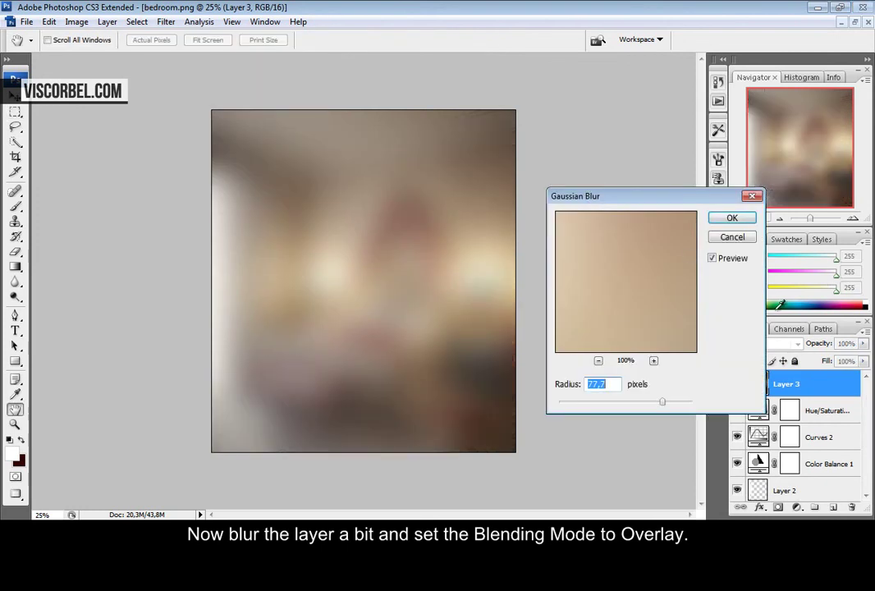
left_click_drag(597, 405, 610, 404)
left_click(732, 217)
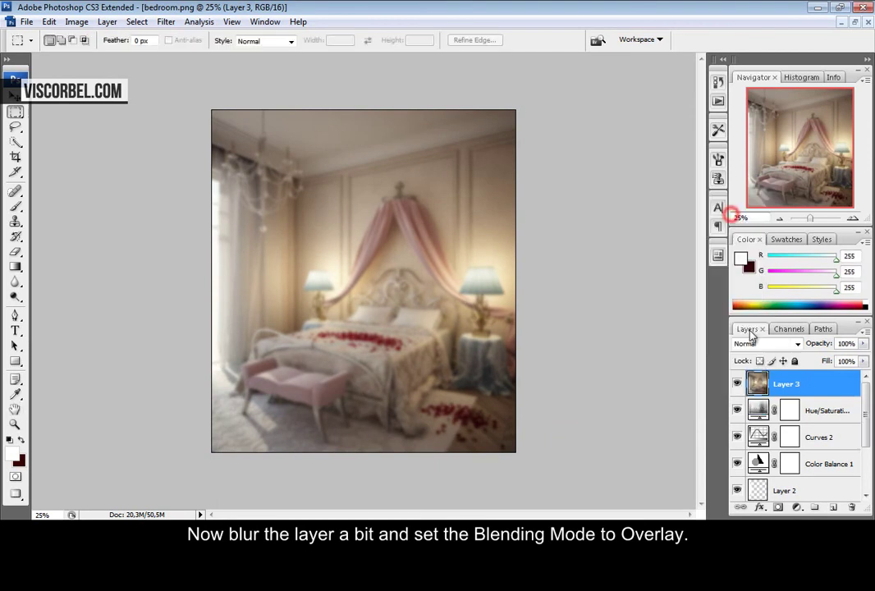
Set the blurred layer's blending mode to Overlay and reduce its opacity to 23%
left_click(747, 343)
left_click(744, 177)
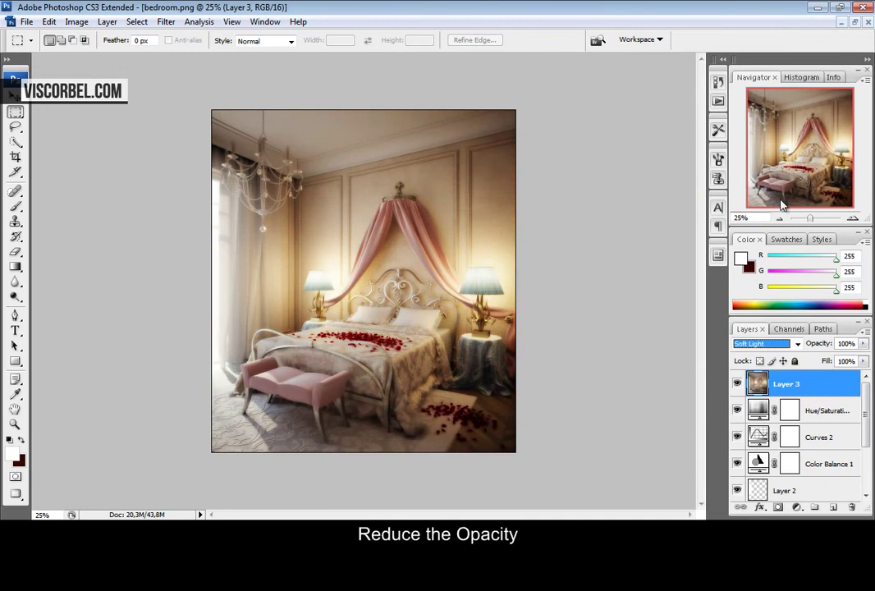
left_click(862, 344)
left_click(804, 361)
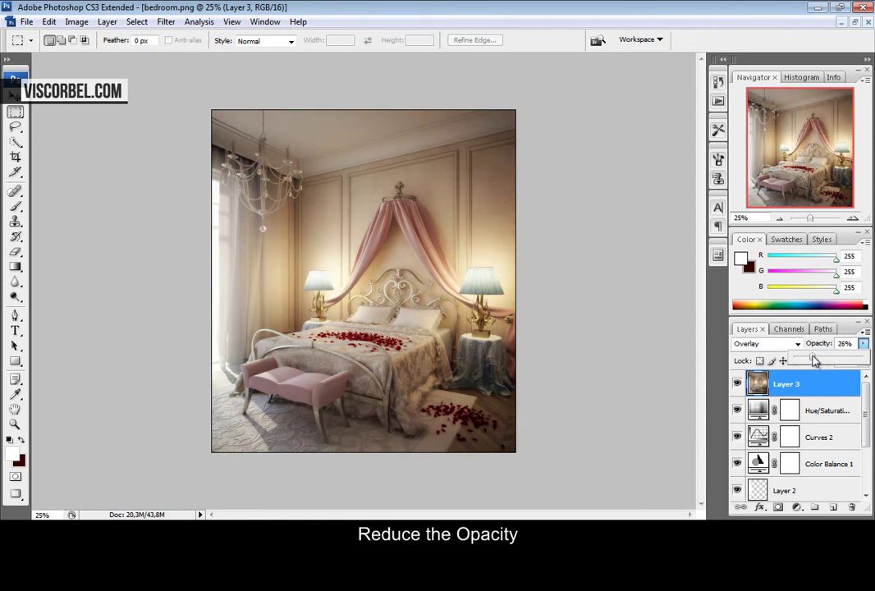
left_click_drag(812, 361, 810, 361)
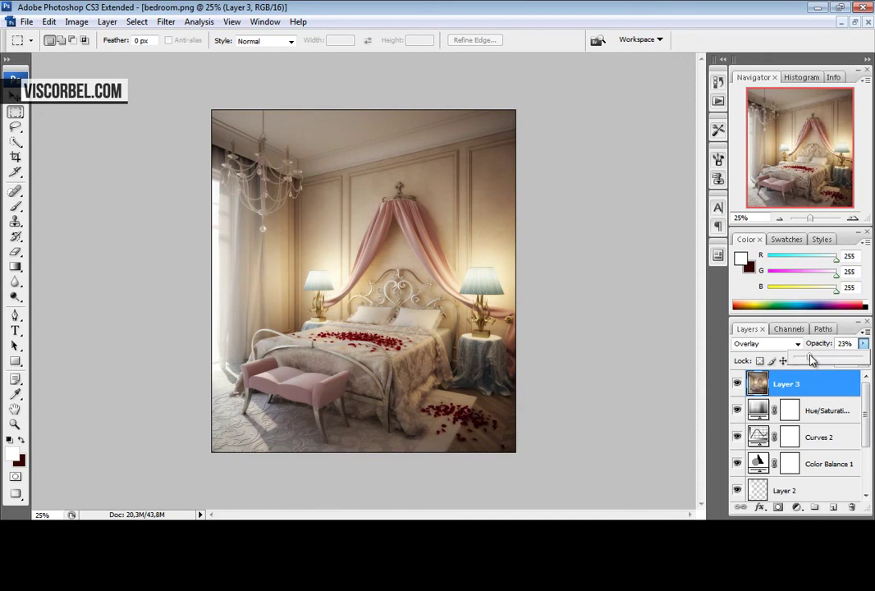
left_click(562, 299)
Inspect the glow effect on the bed and lamps up close, and compare the image with and without the blurred layer
key("ctrl+alt+0")
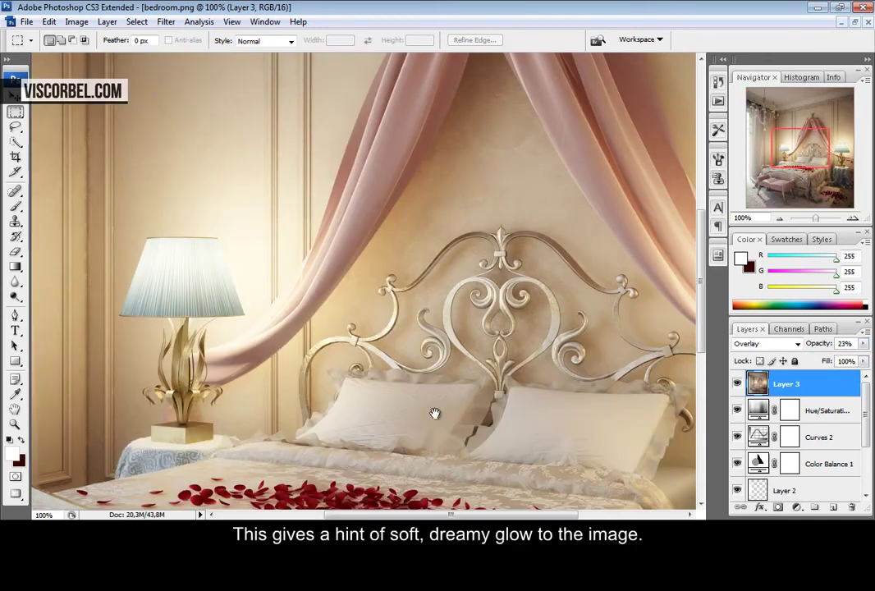
left_click_drag(435, 414, 500, 46)
left_click_drag(464, 185, 352, 216)
key("ctrl+minus")
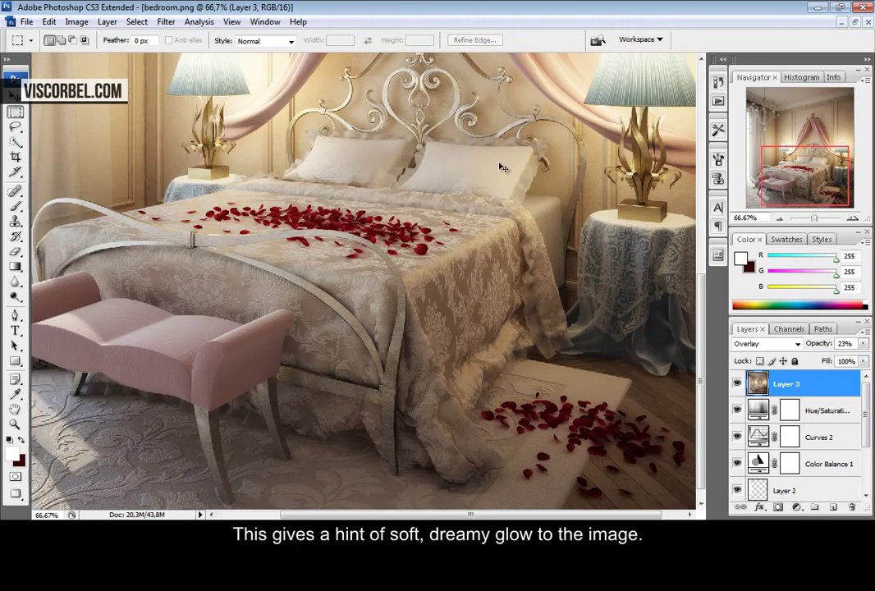
key("ctrl+minus")
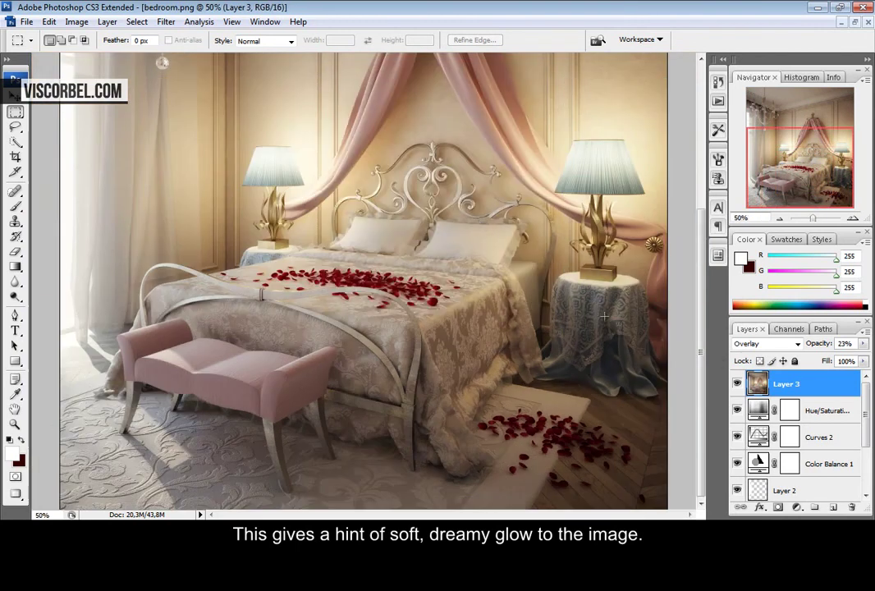
scroll(502, 262, "up", 3)
left_click(736, 384)
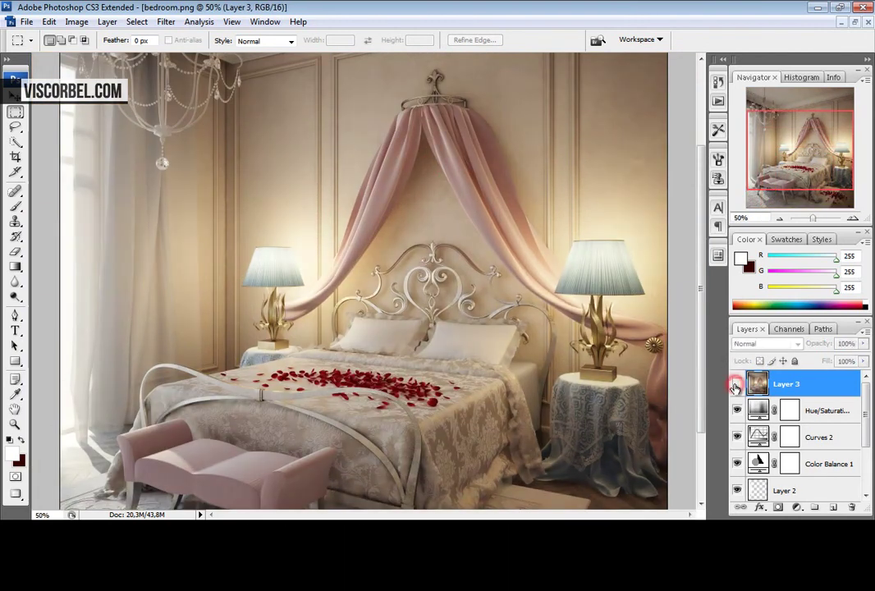
left_click(736, 384)
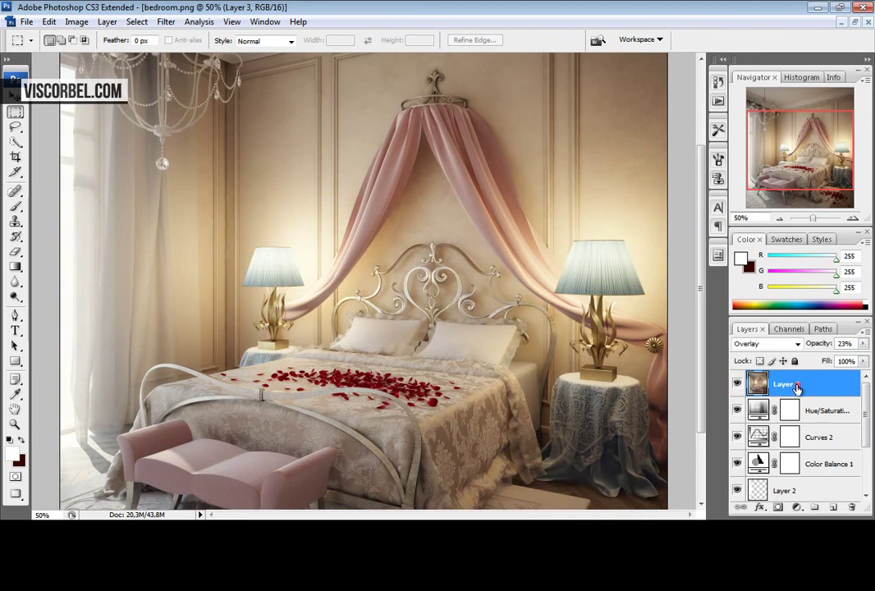
Raise the blurred Overlay layer's opacity to 28% and check the effect on the whole image
left_click(862, 343)
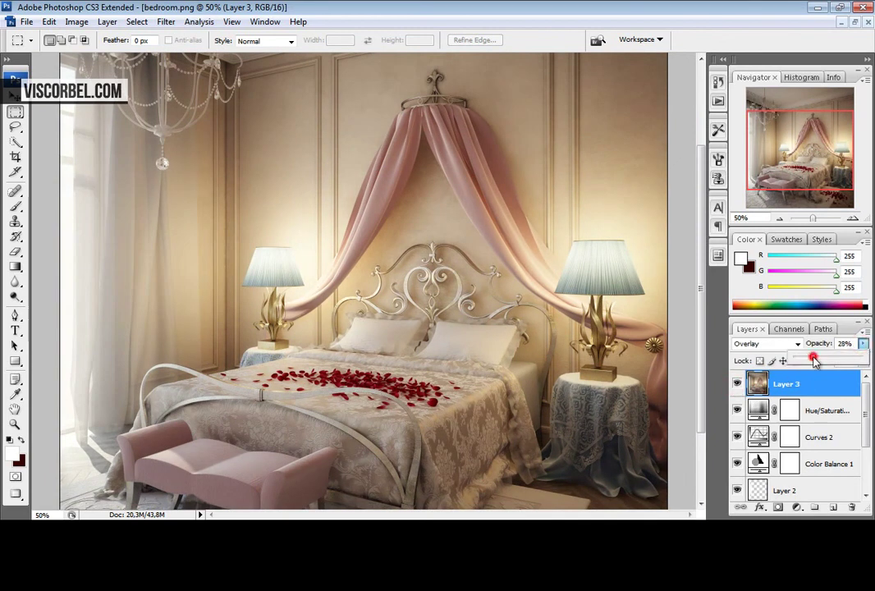
left_click(687, 348)
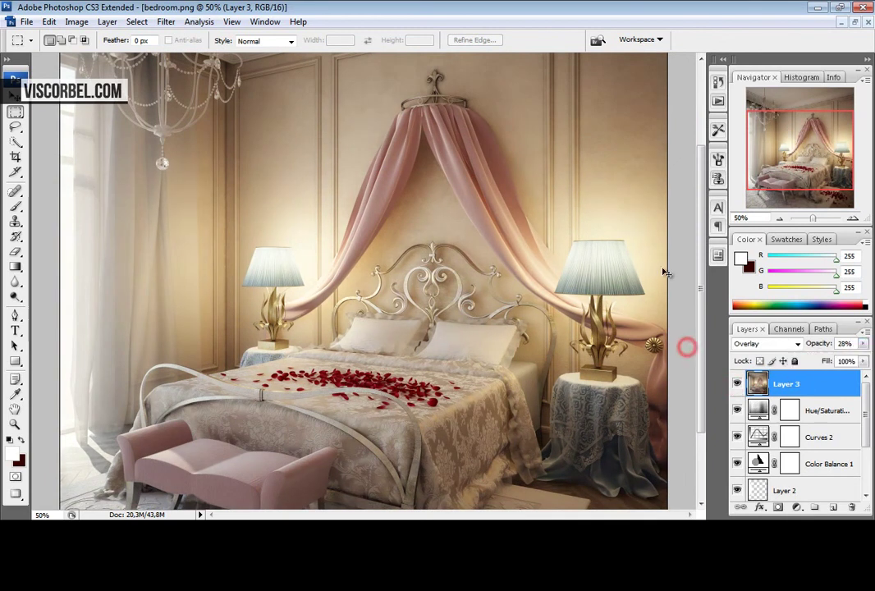
key("ctrl+minus")
key("ctrl+minus")
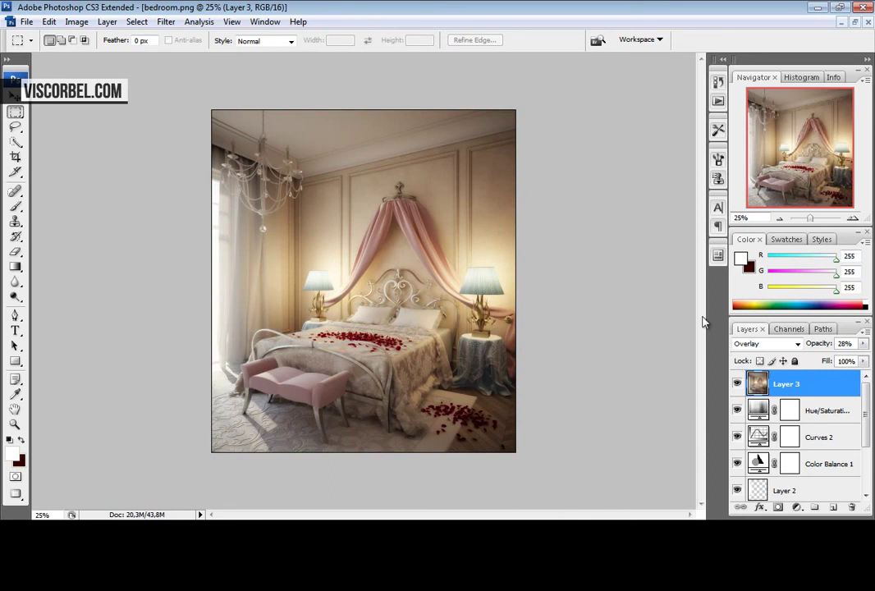
Try a slight Curves lift of the RGB midtones on the blurred Overlay layer, then dismiss the adjustment
left_click(72, 23)
mouse_move(86, 56)
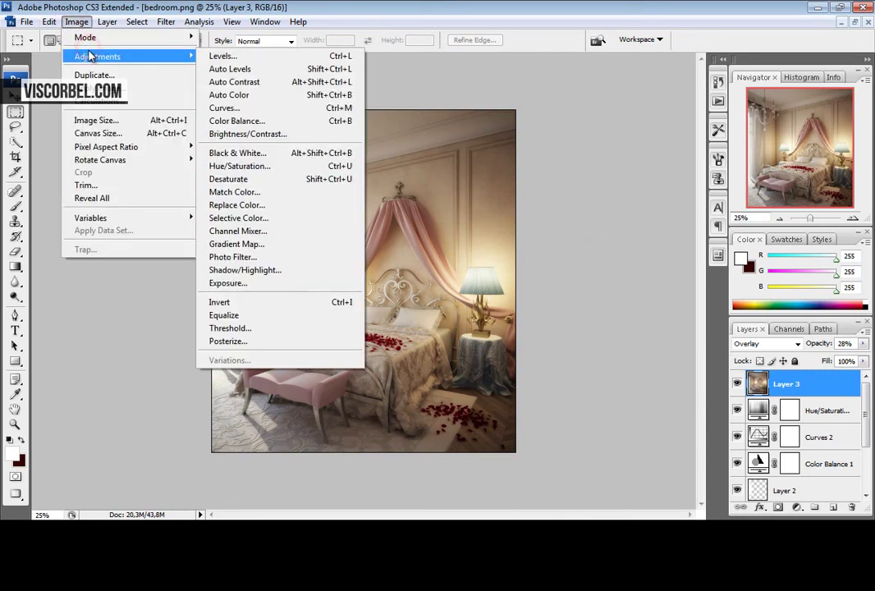
left_click(223, 108)
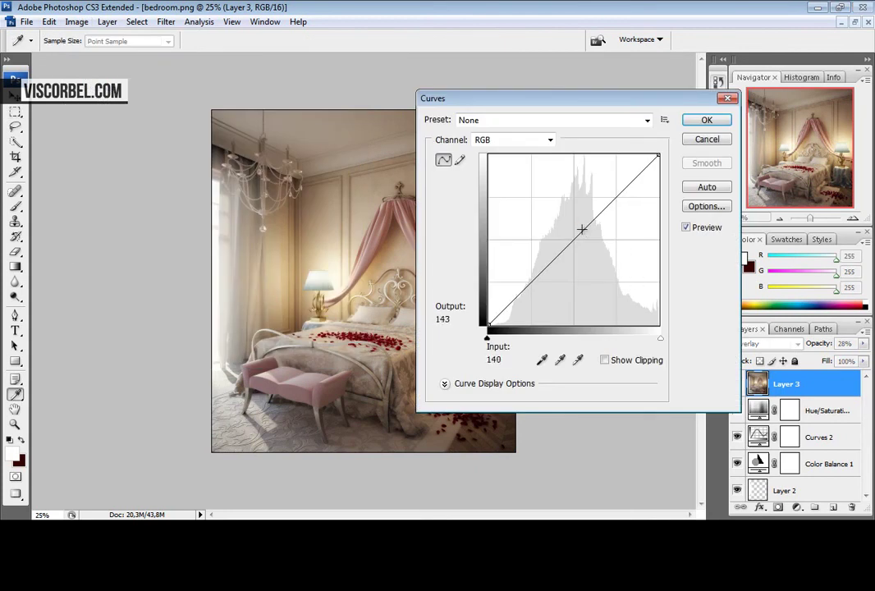
left_click_drag(581, 228, 574, 223)
left_click_drag(523, 98, 524, 220)
left_click(724, 219)
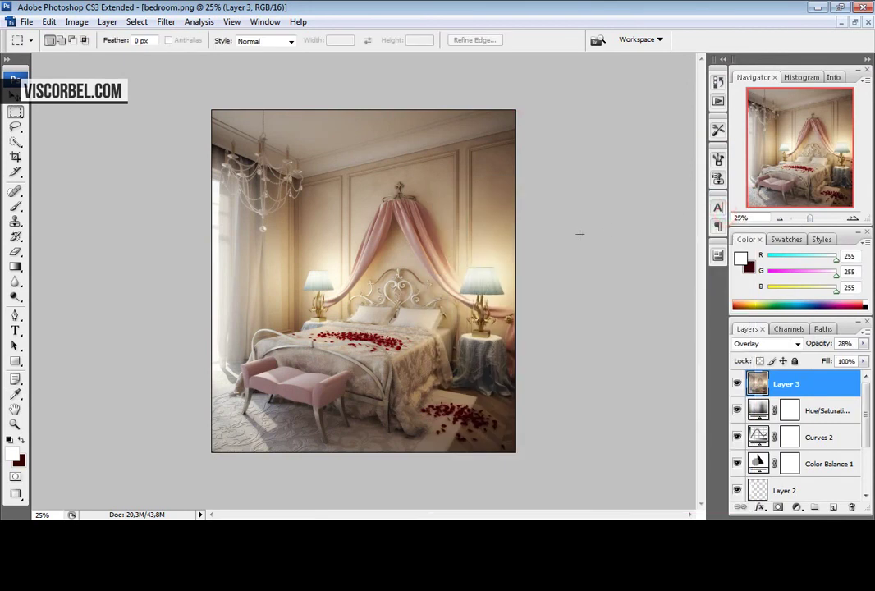